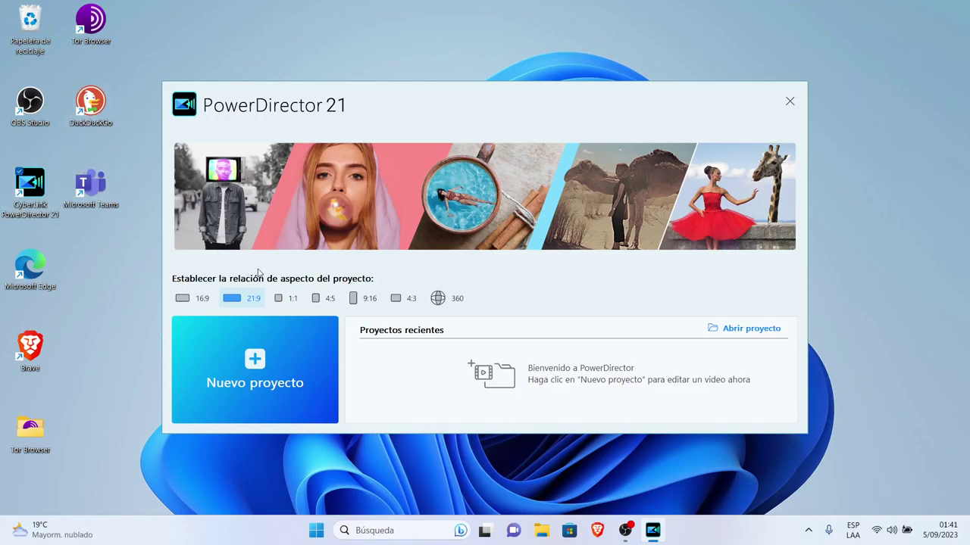
Step: Create a new 21:9 project and show the Gráficas Animadas category of the title library
left_click(252, 359)
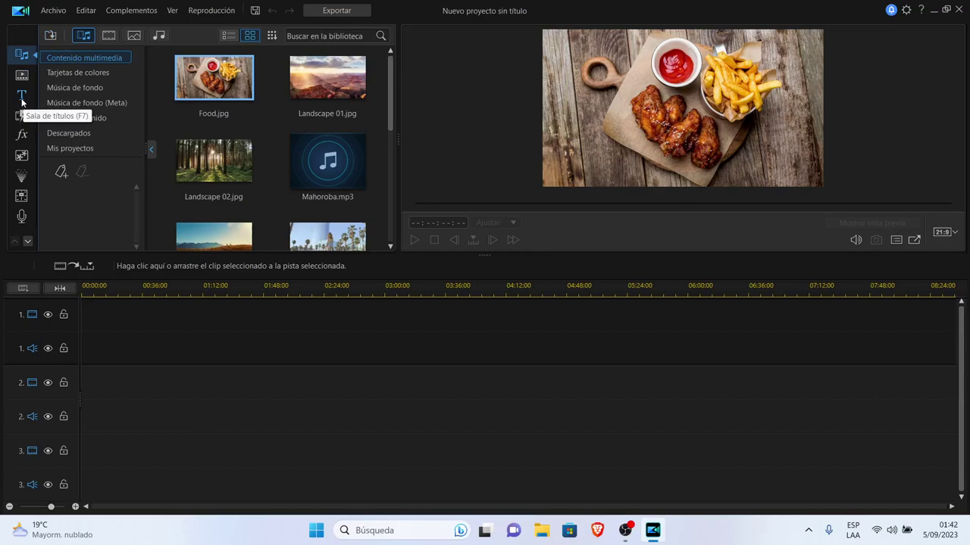
left_click(22, 97)
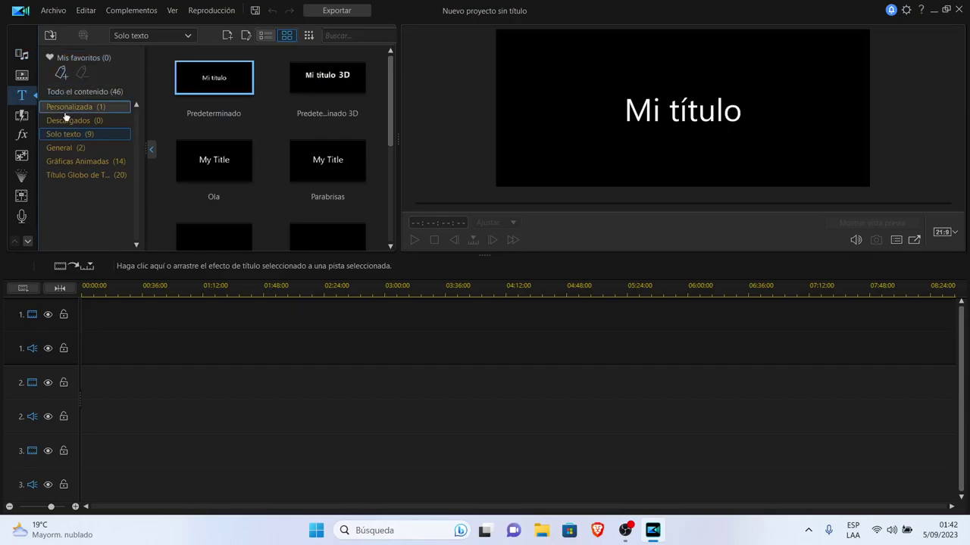
left_click(105, 165)
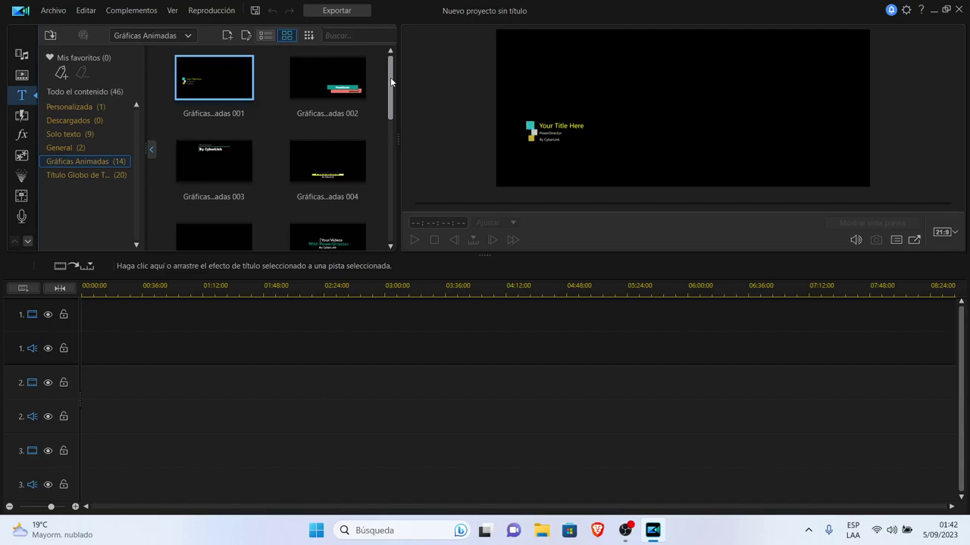
Step: Browse the animated graphic titles and open Gráficas Animadas 006 in the title designer, accepting the notice about limited editing options
left_click_drag(391, 79, 392, 96)
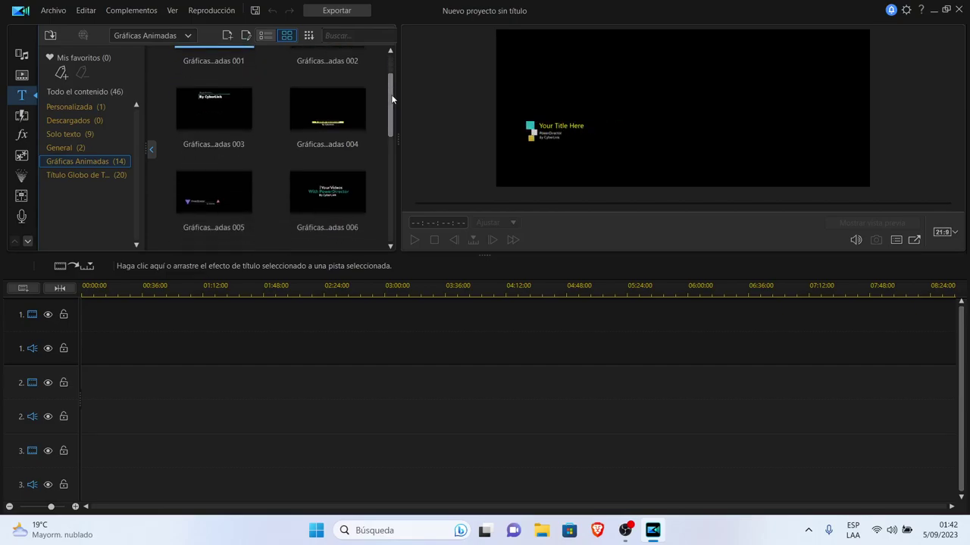
left_click_drag(392, 98, 391, 215)
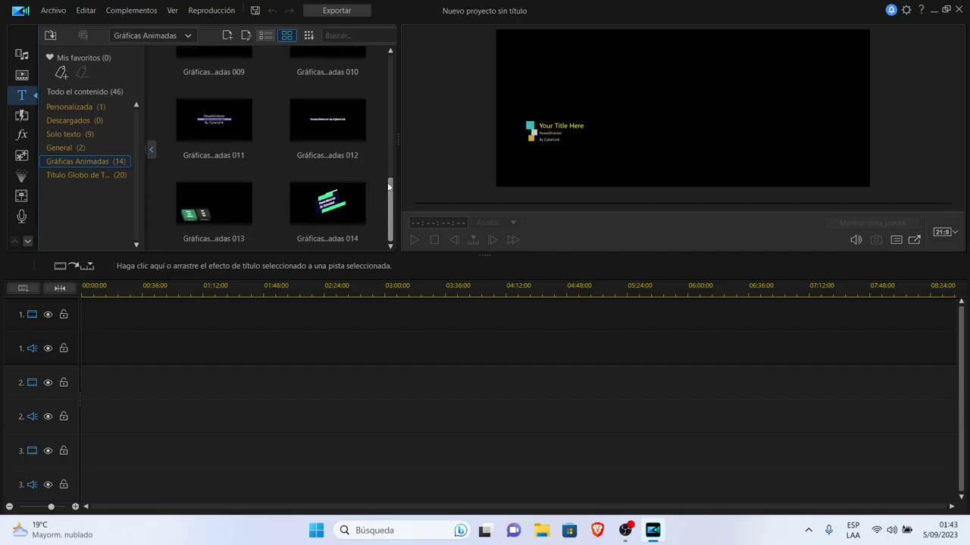
left_click_drag(391, 206, 387, 111)
left_click(327, 144)
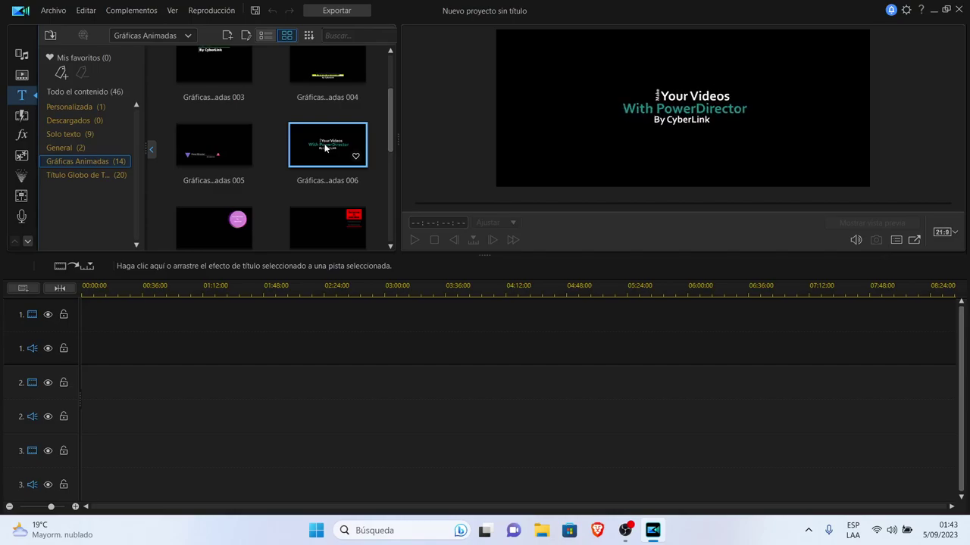
double_click(324, 148)
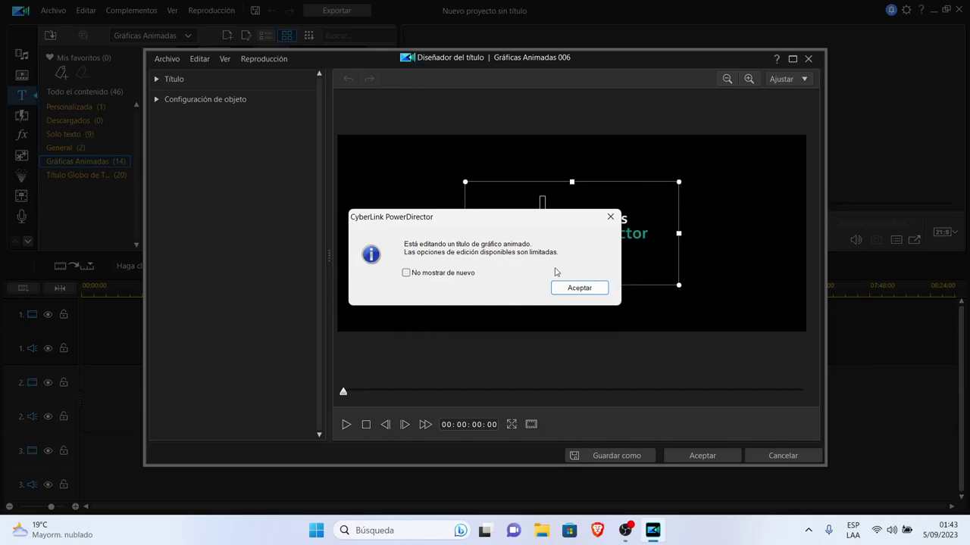
left_click(579, 291)
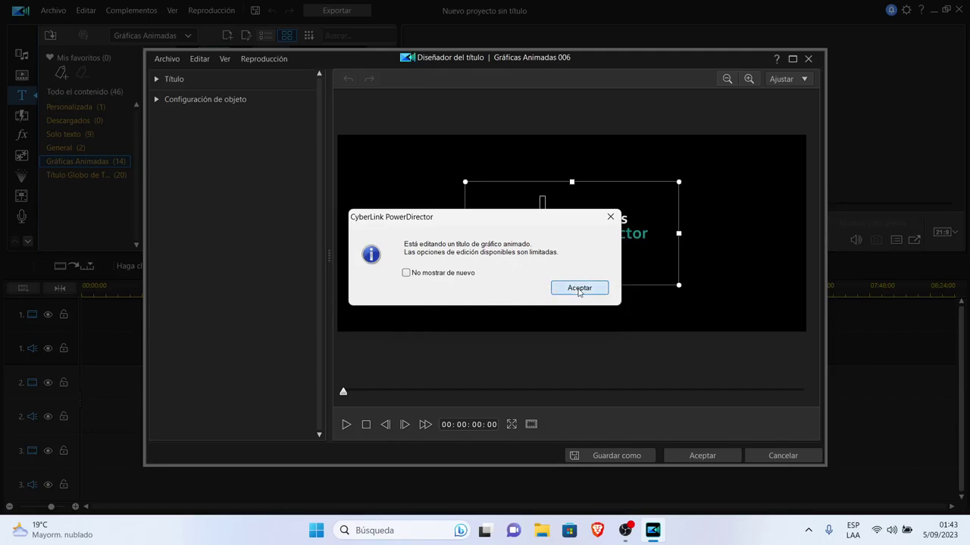
Step: Replace the text of the "Make" title track with "Hola"
left_click(463, 186)
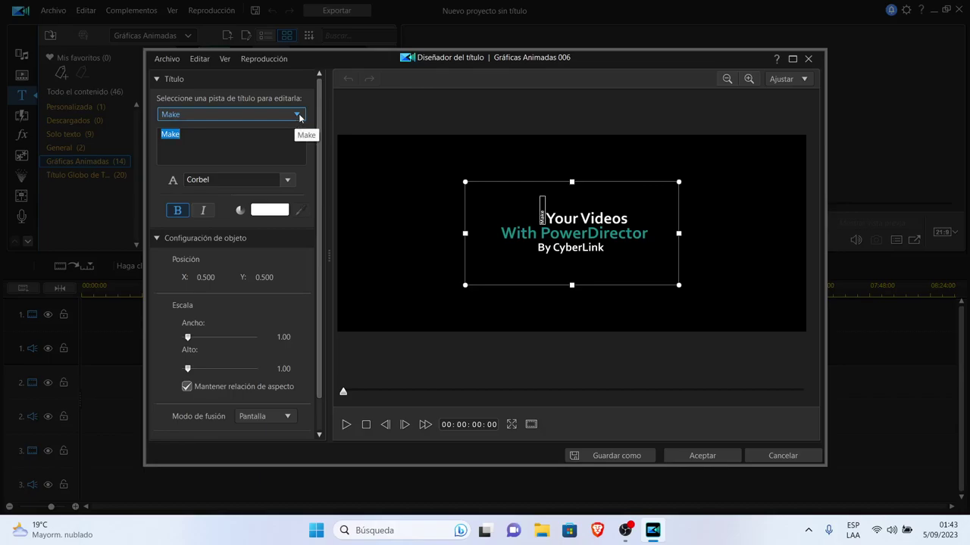
left_click(227, 141)
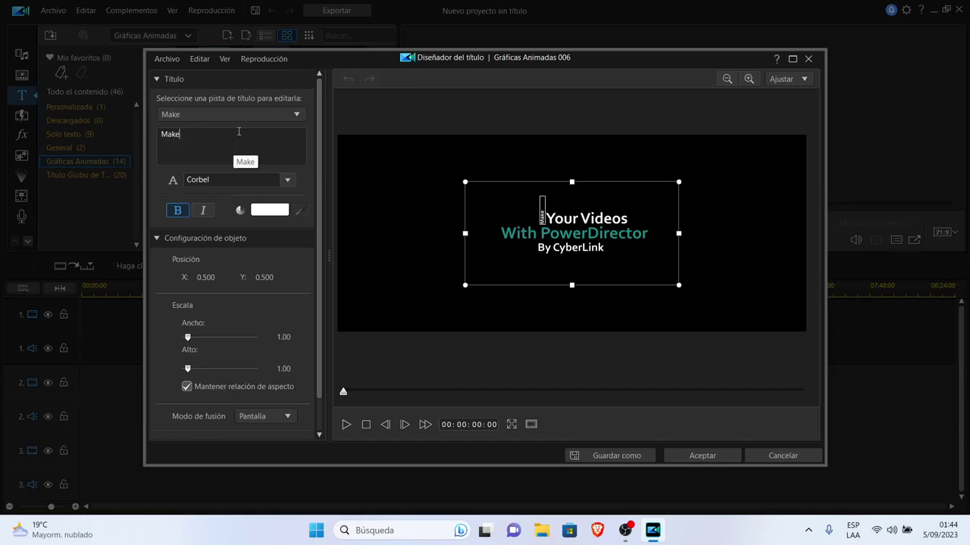
key("BackSpace")
key("BackSpace")
key("BackSpace")
key("BackSpace")
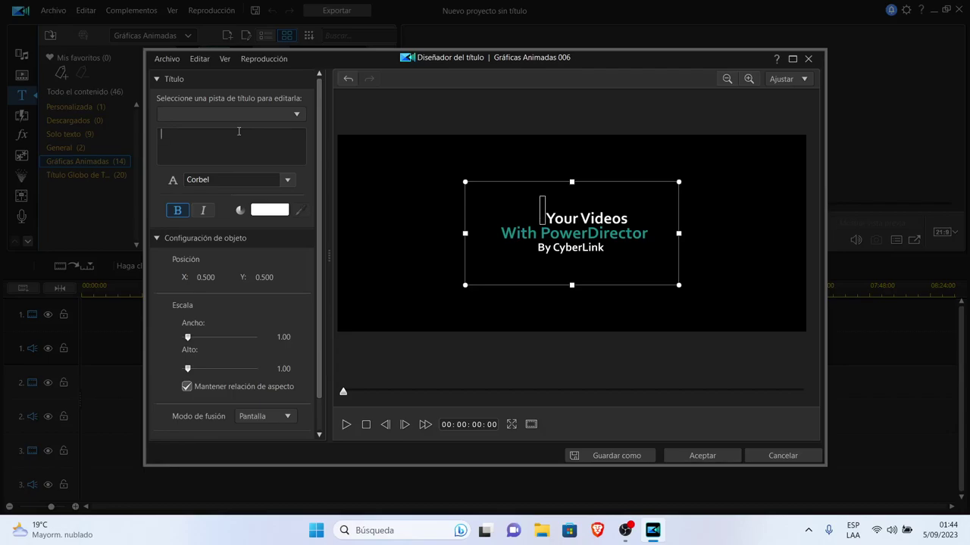
type("Hola")
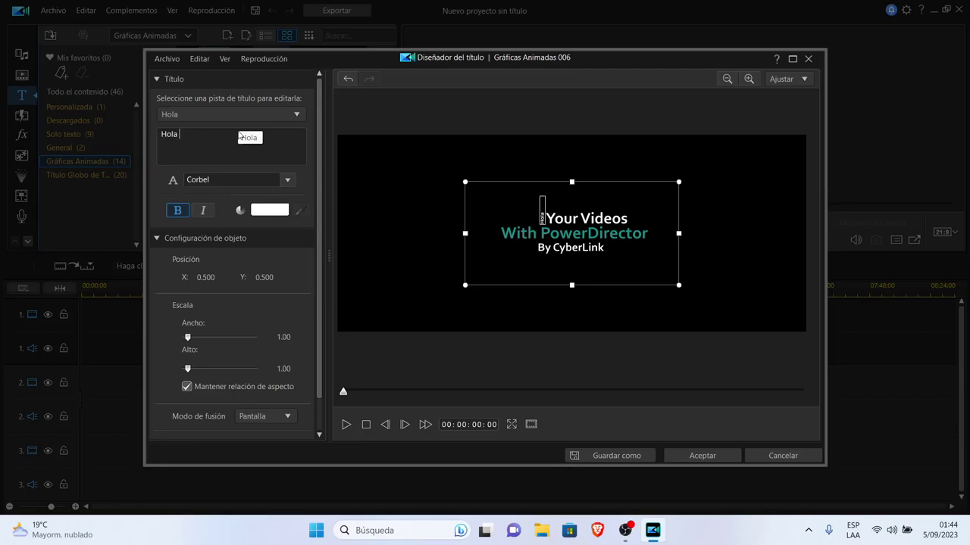
key("BackSpace")
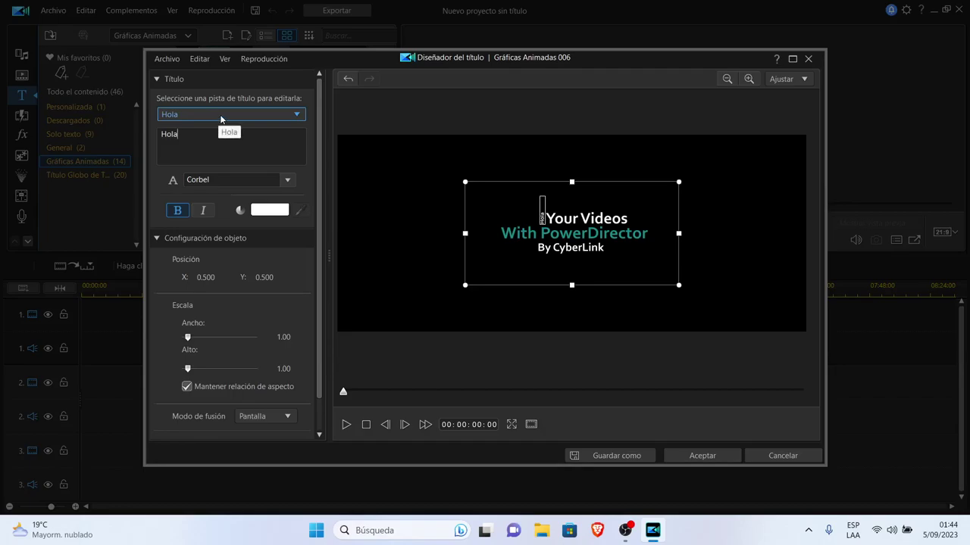
Step: Replace the text of the "Your Videos" title track with "Bienvenido a"
left_click(221, 118)
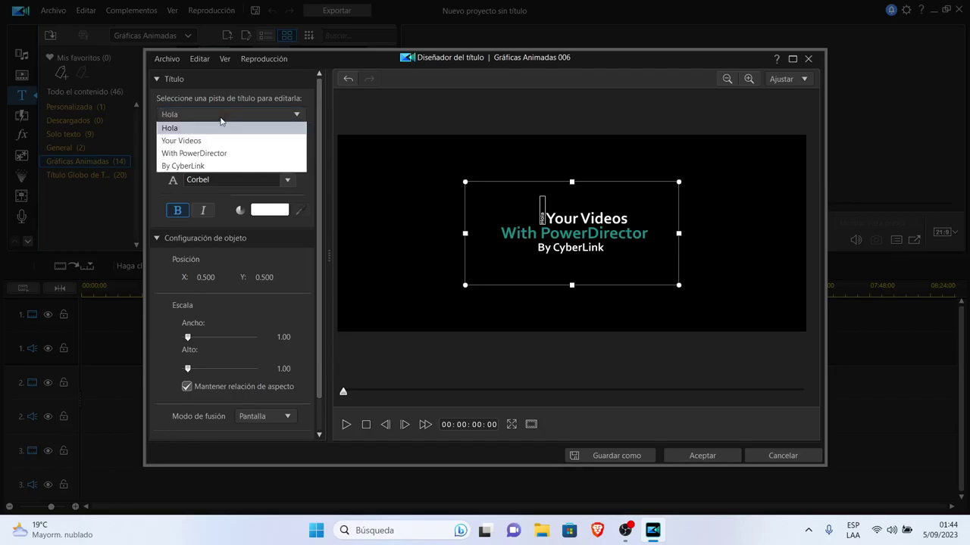
left_click(205, 142)
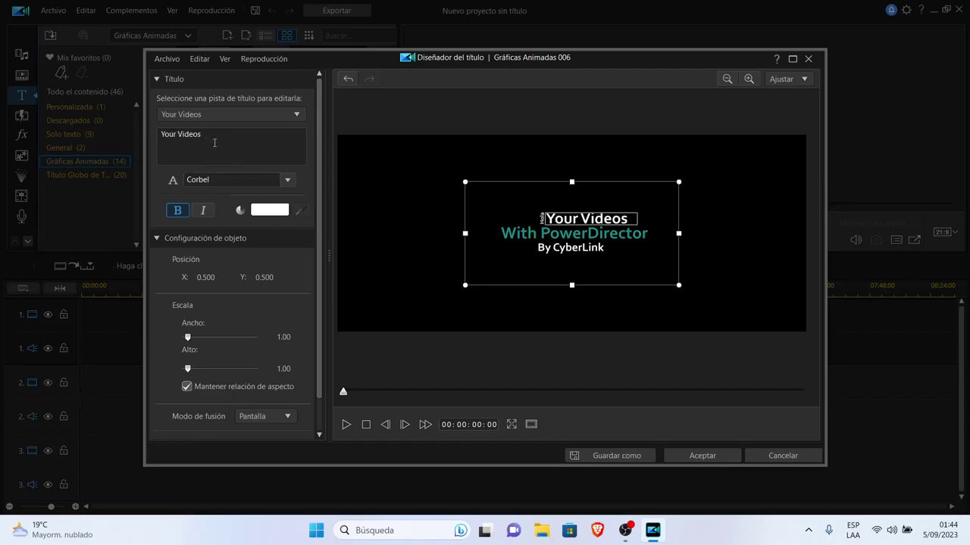
key("BackSpace")
key("BackSpace")
key("BackSpace")
key("BackSpace")
key("BackSpace")
key("BackSpace")
key("BackSpace")
key("BackSpace")
key("BackSpace")
key("BackSpace")
key("BackSpace")
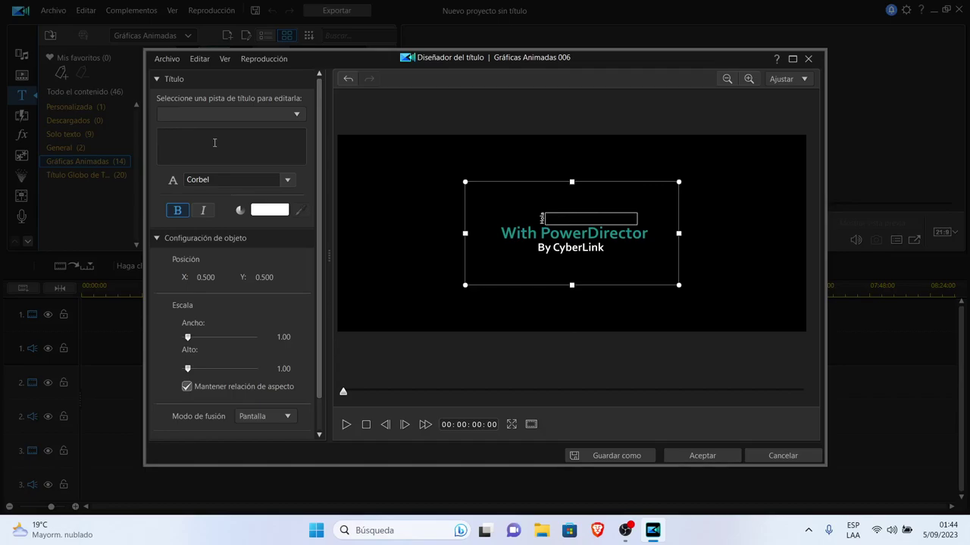
type("Bien")
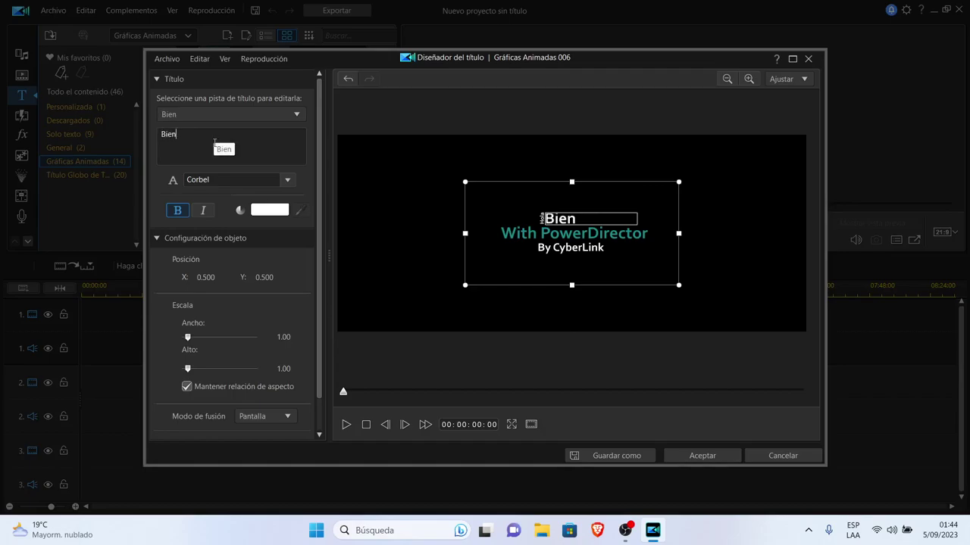
type("venido")
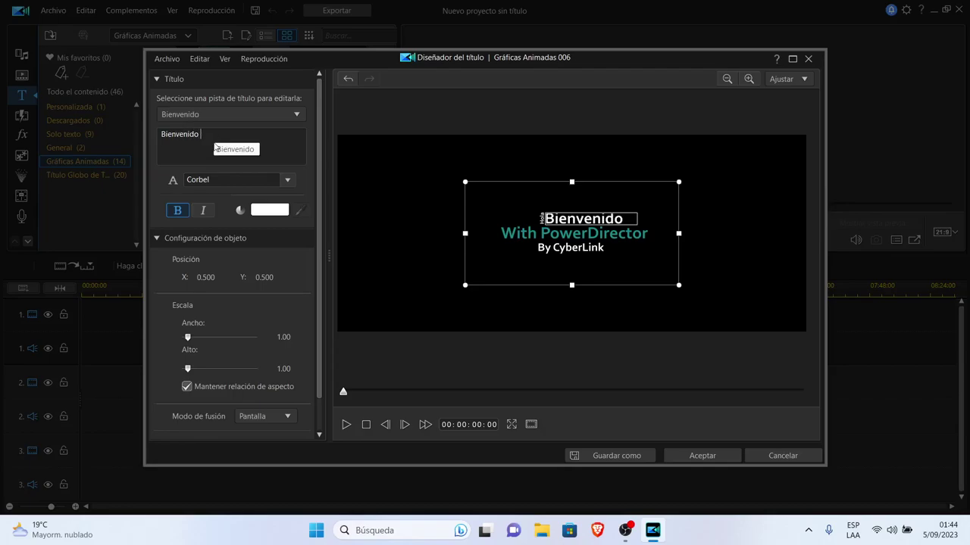
type(" a")
Step: Replace the text of the "With PowerDirector" title track with "¡HACKALYG!"
left_click(260, 113)
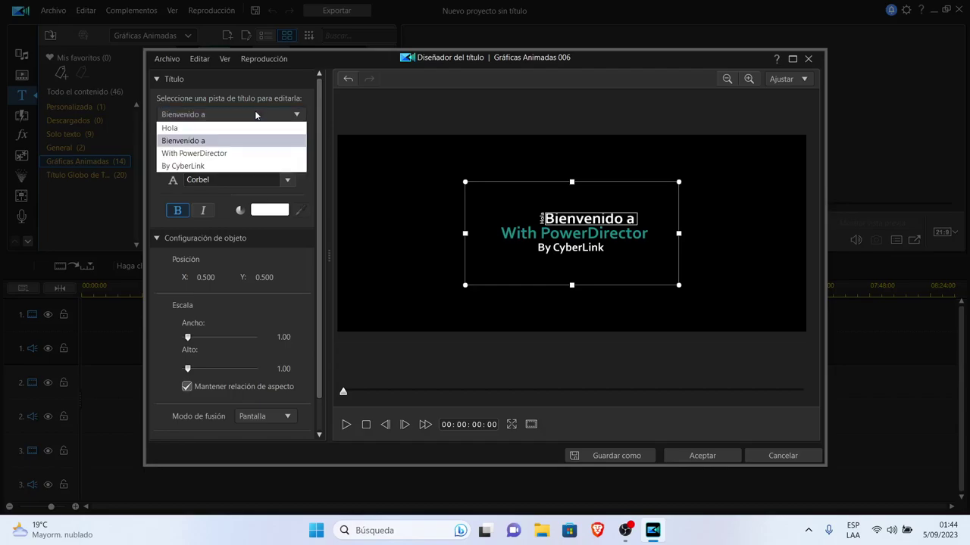
left_click(230, 154)
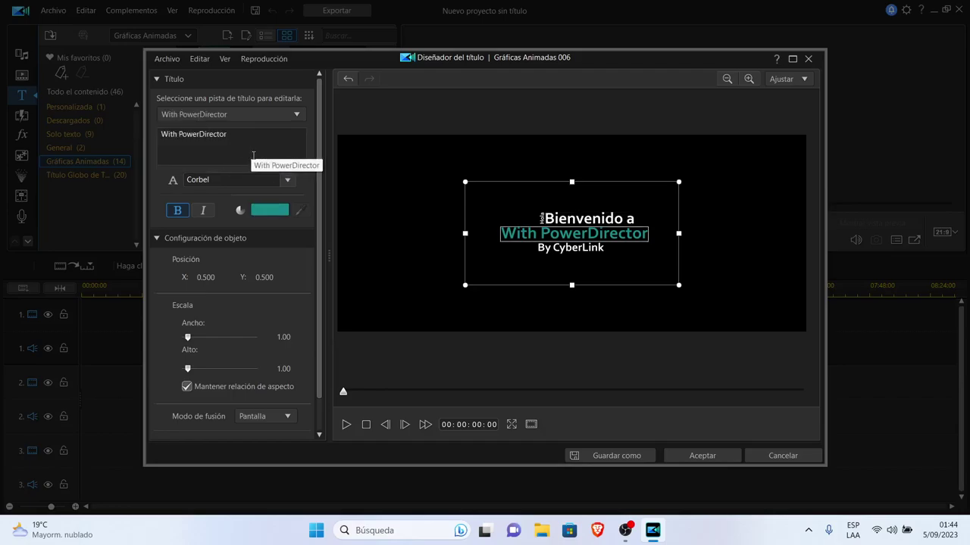
left_click(265, 147)
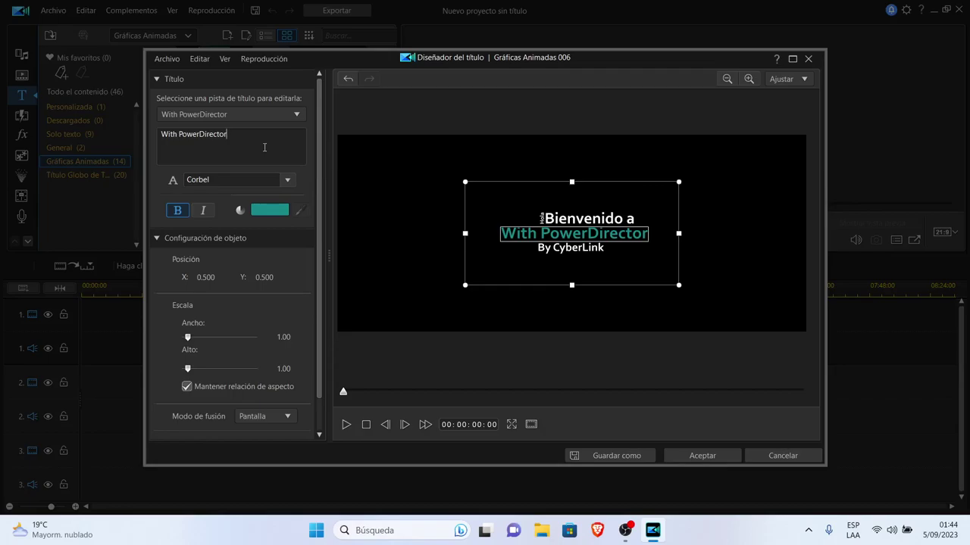
key("BackSpace")
key("BackSpace")
key("BackSpace")
key("BackSpace")
key("BackSpace")
key("BackSpace")
key("BackSpace")
key("BackSpace")
key("BackSpace")
key("BackSpace")
key("BackSpace")
key("BackSpace")
key("BackSpace")
key("BackSpace")
key("BackSpace")
key("BackSpace")
key("BackSpace")
key("BackSpace")
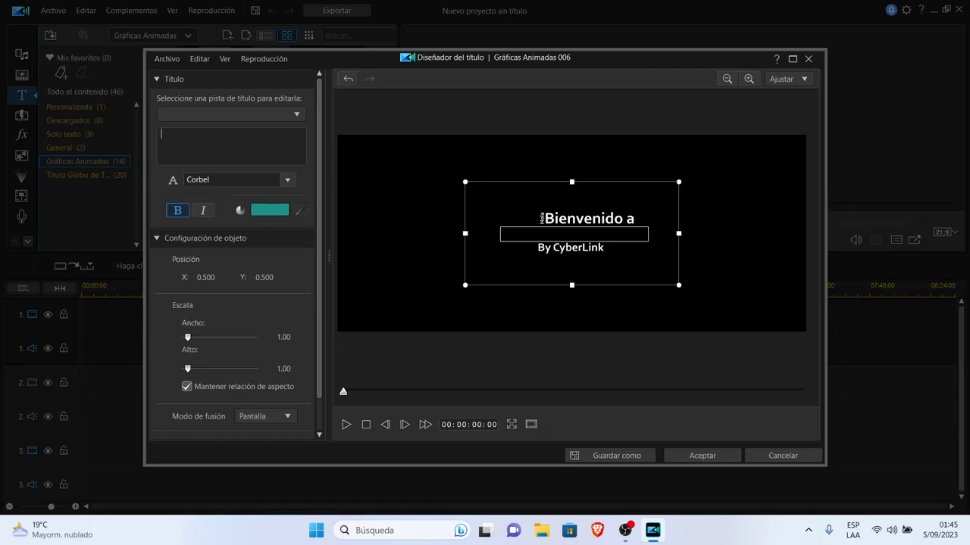
type("ha")
key("BackSpace")
key("BackSpace")
type("HACKALYG")
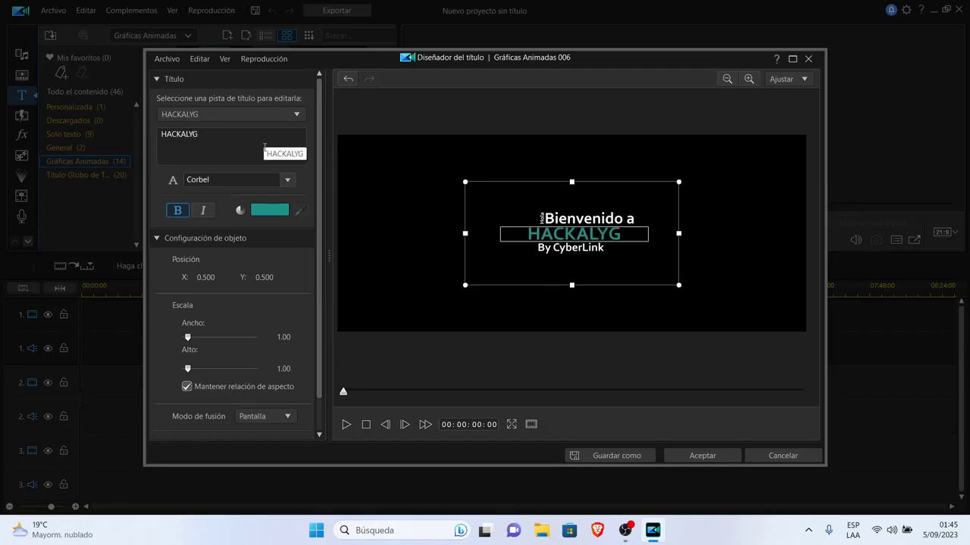
type("!")
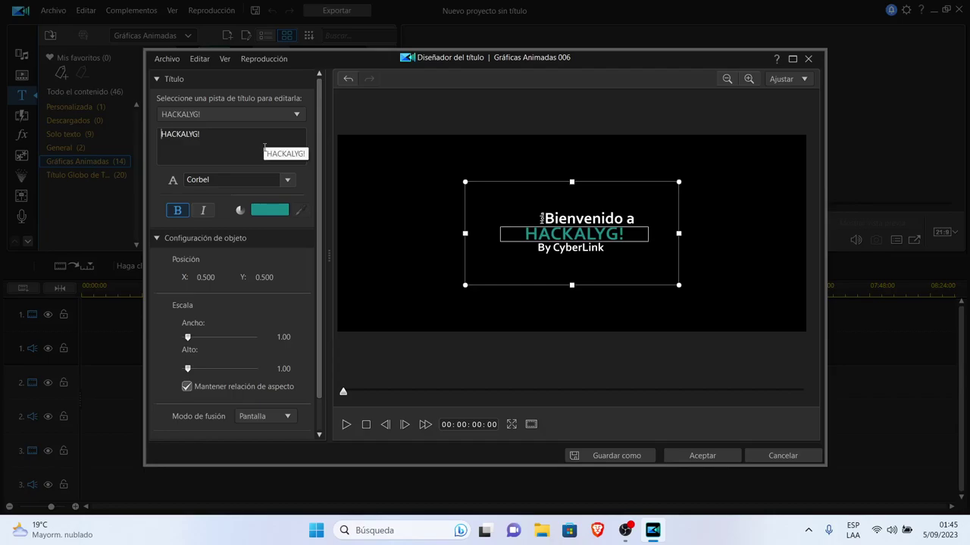
type("¡")
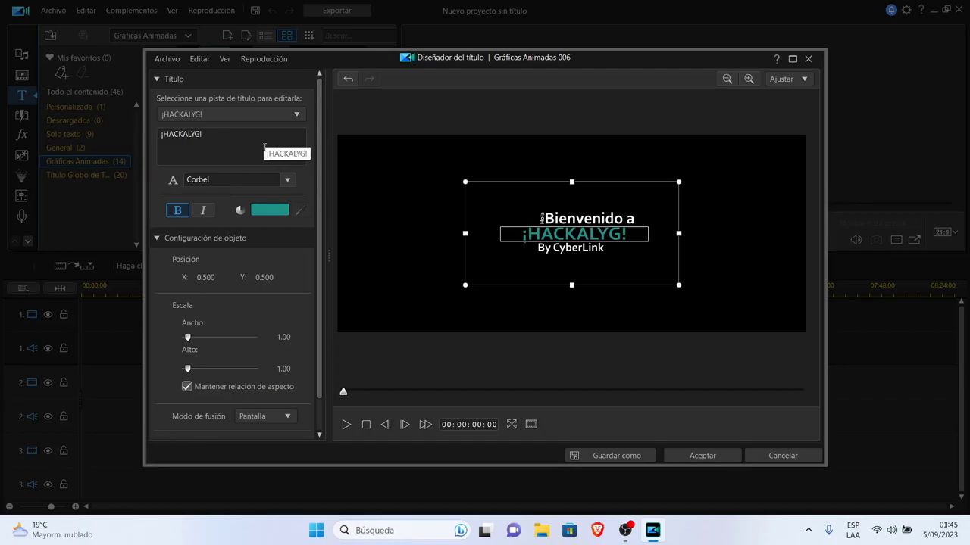
key("End")
Step: Enclose the "¡HACKALYG!" title text in angle brackets so it reads "<¡HACKALYG!>"
left_click(294, 119)
left_click(294, 117)
left_click(265, 115)
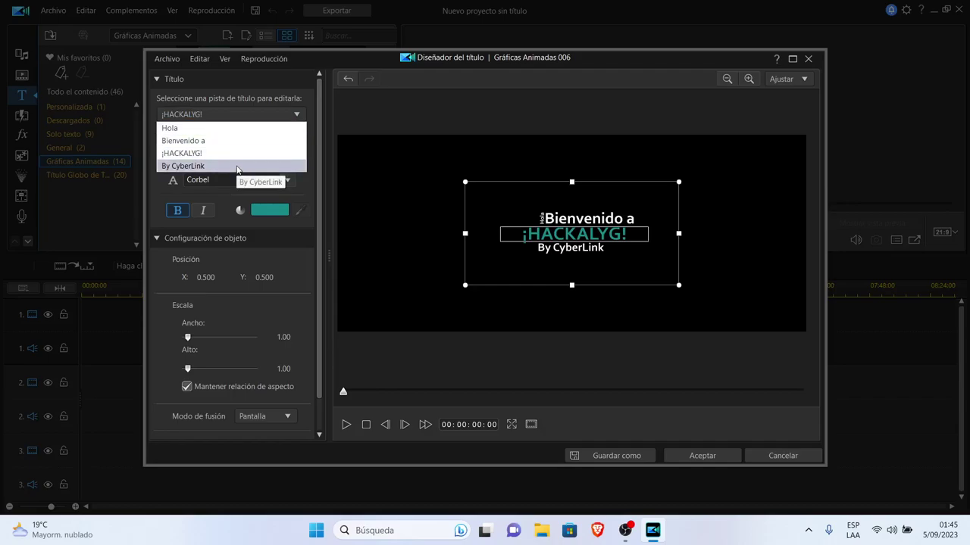
left_click(295, 116)
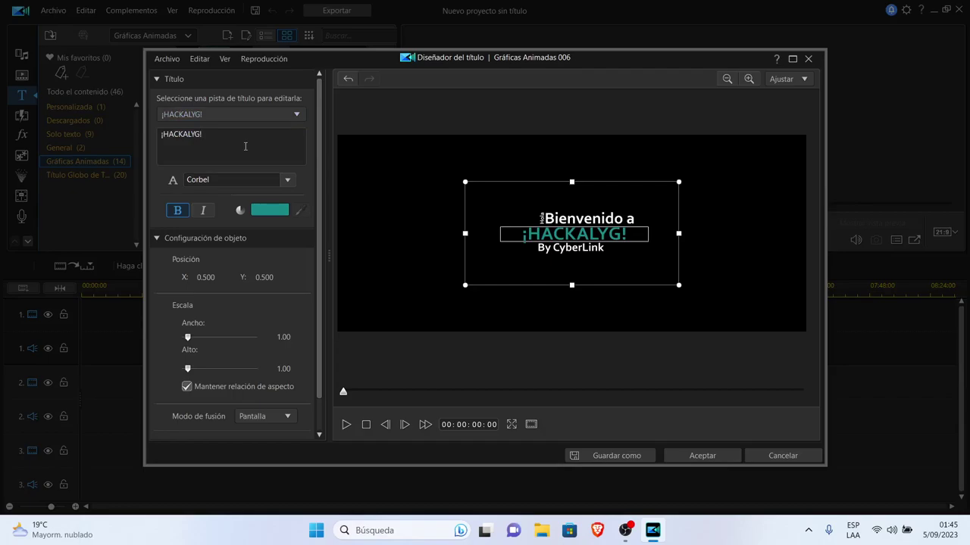
type(">")
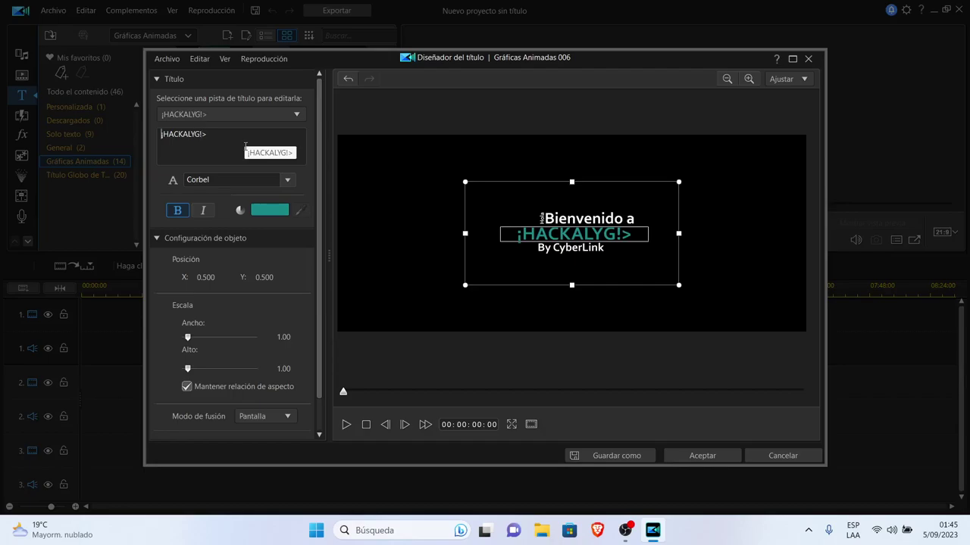
type("<")
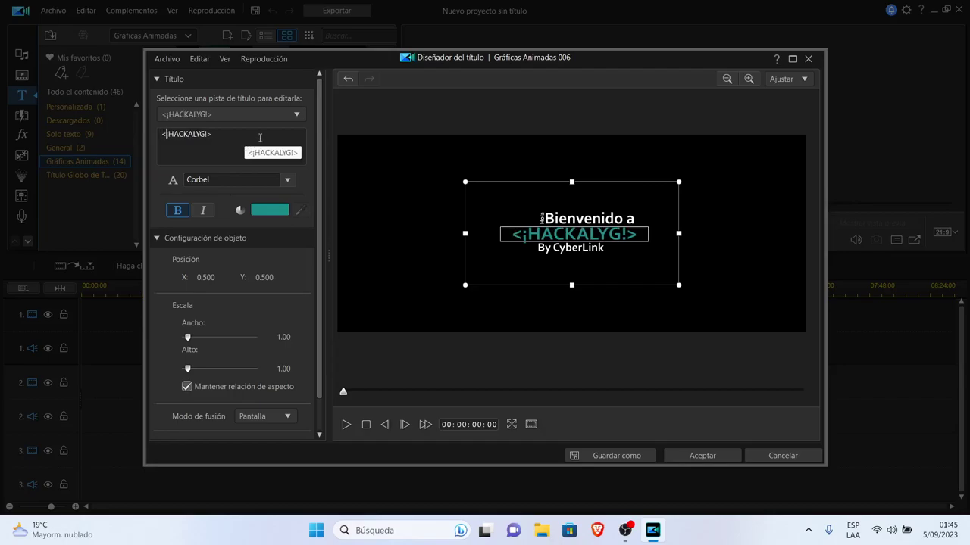
Step: Change the "By CyberLink" title track to read "By Ing." followed by the author's abbreviated name
left_click(282, 117)
left_click(224, 166)
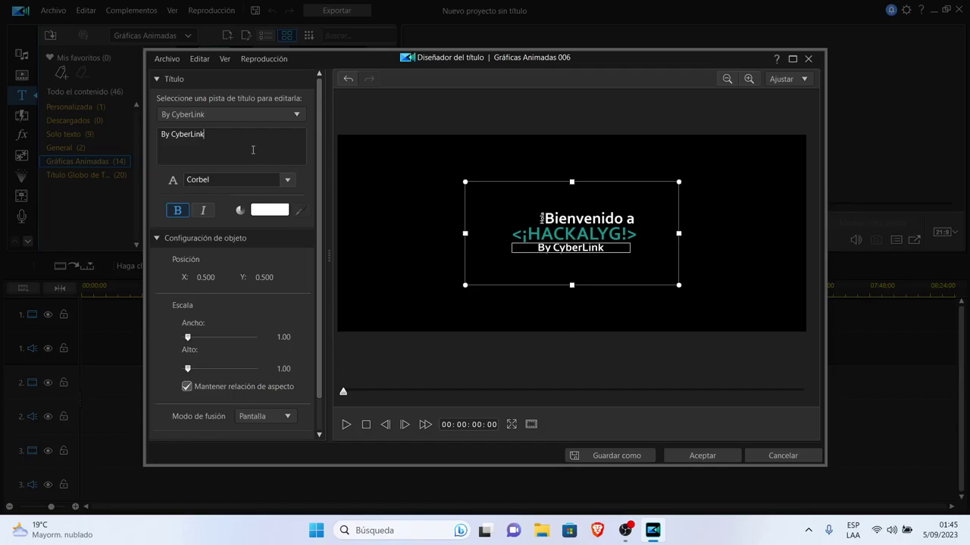
key("BackSpace")
key("BackSpace")
key("BackSpace")
key("BackSpace")
key("BackSpace")
key("BackSpace")
key("BackSpace")
key("BackSpace")
key("BackSpace")
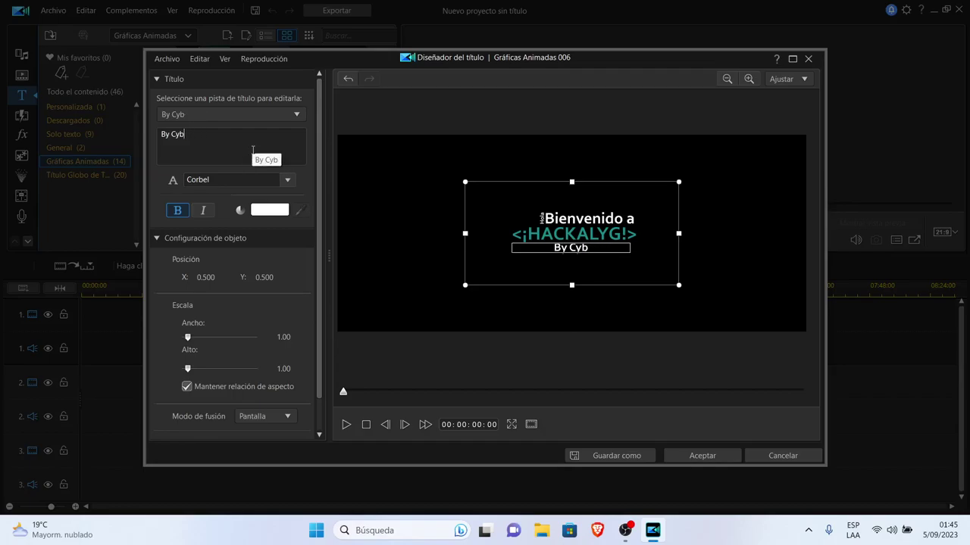
type("Ing. A")
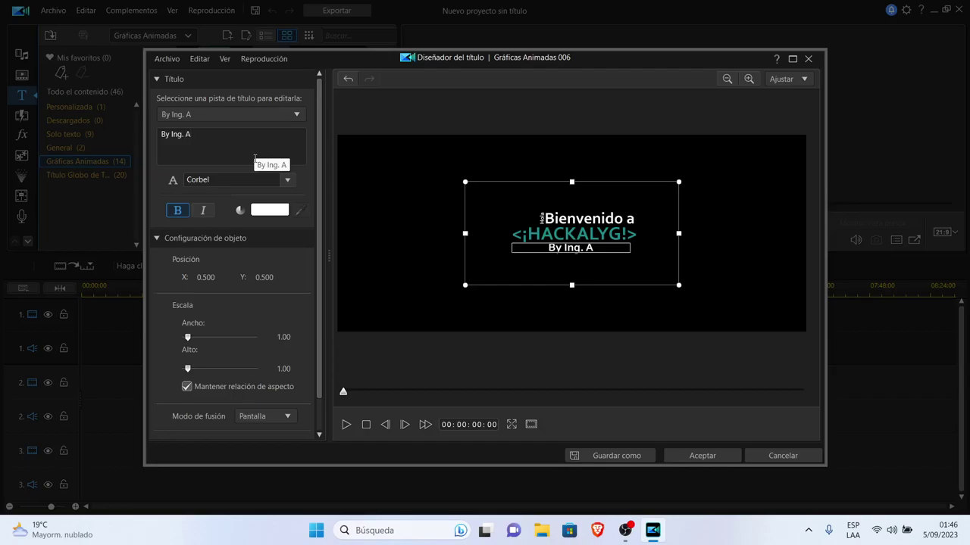
type(". C")
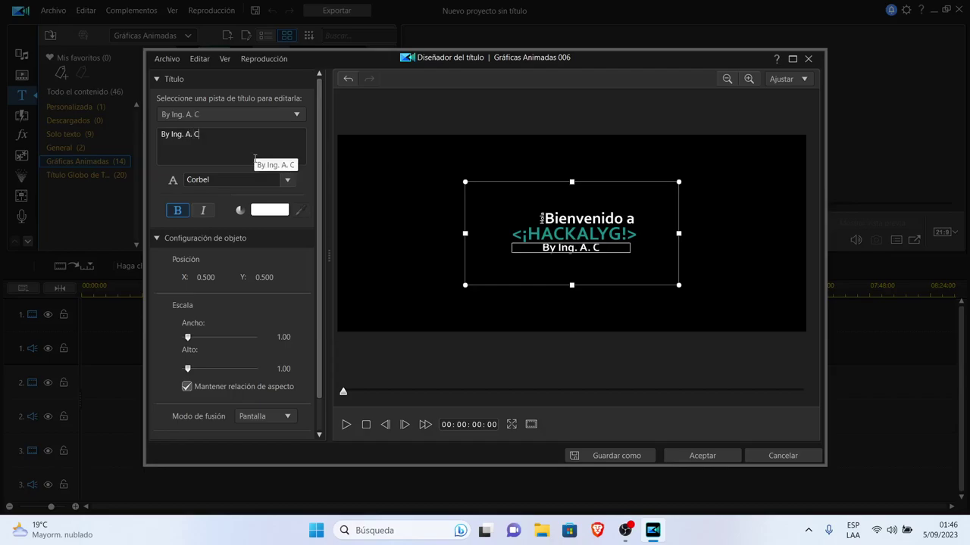
type("ruzado")
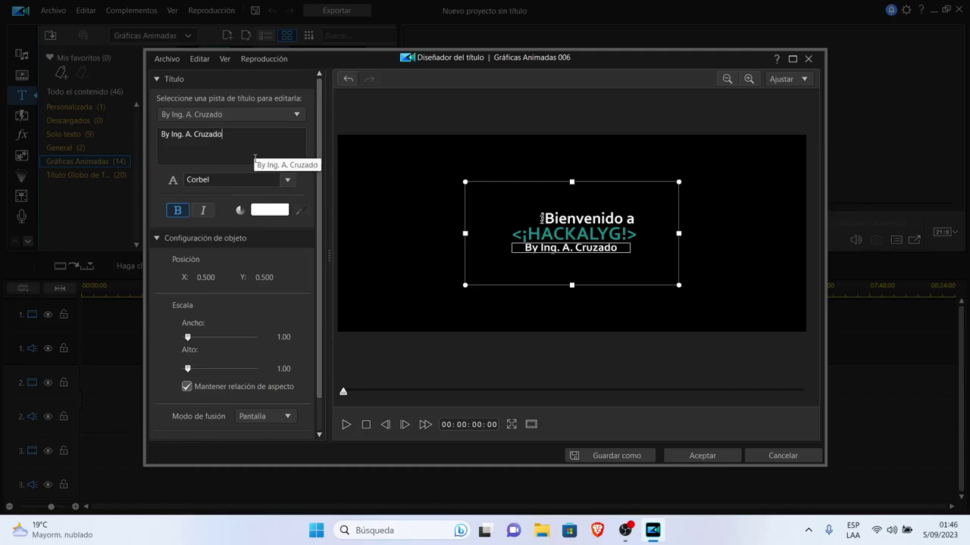
type(" R.")
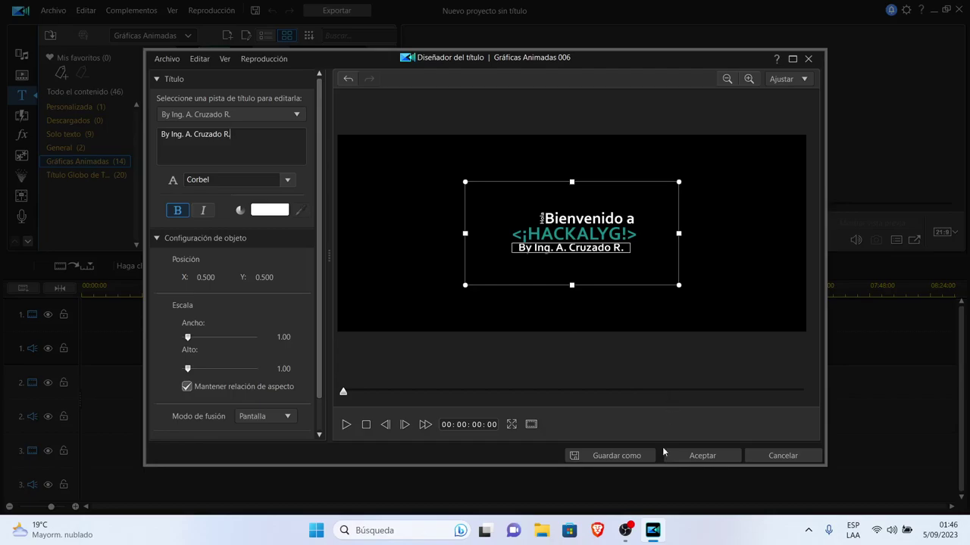
Step: Save the customized title as a custom template named "Dt Grafica Animada 006"
left_click(608, 458)
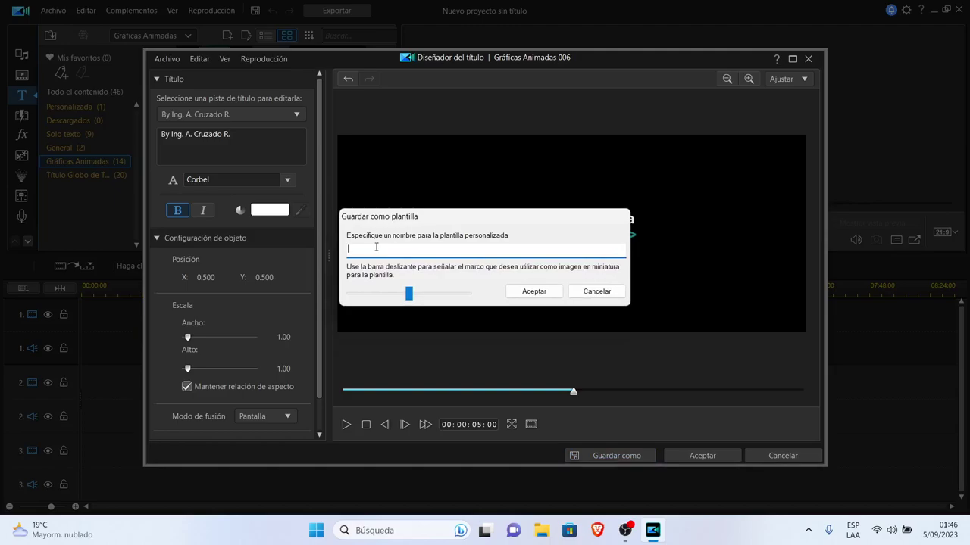
type("Gra")
key("BackSpace")
key("BackSpace")
key("BackSpace")
type("Dt")
type("Grafica")
type("Animada")
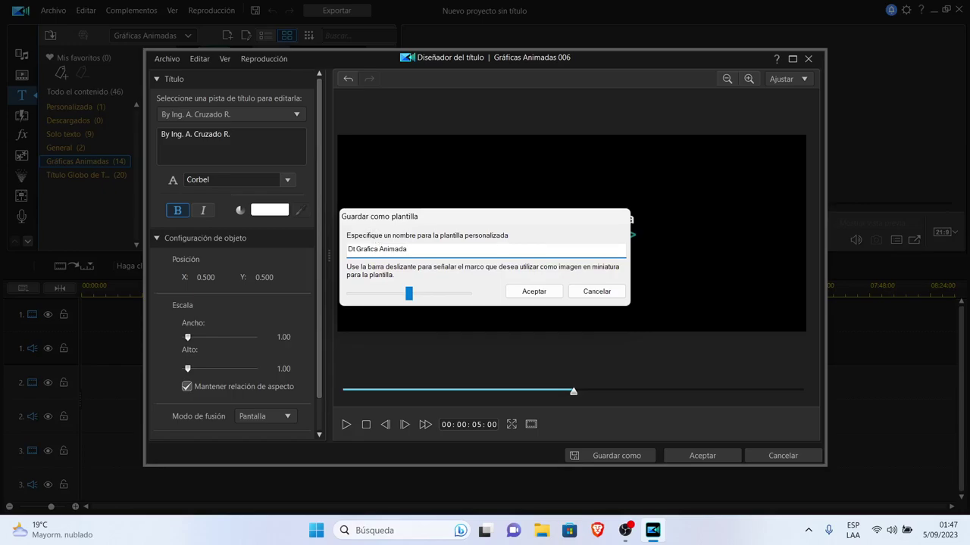
type(" 006")
left_click(534, 293)
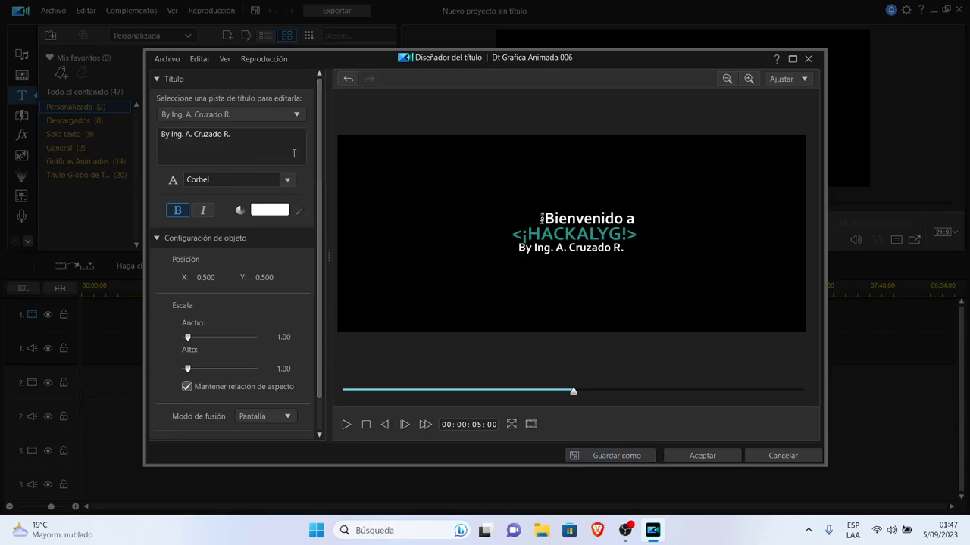
Step: Change the "<¡HACKALYG!>" title track to read "<¡ACKALYG!>" and accept the title design
left_click(294, 115)
left_click(295, 114)
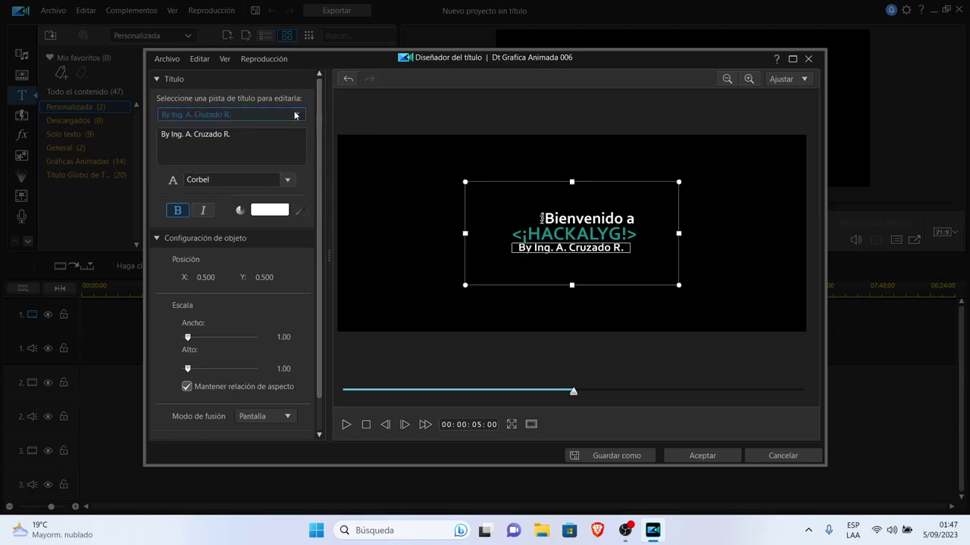
left_click(295, 115)
left_click(239, 153)
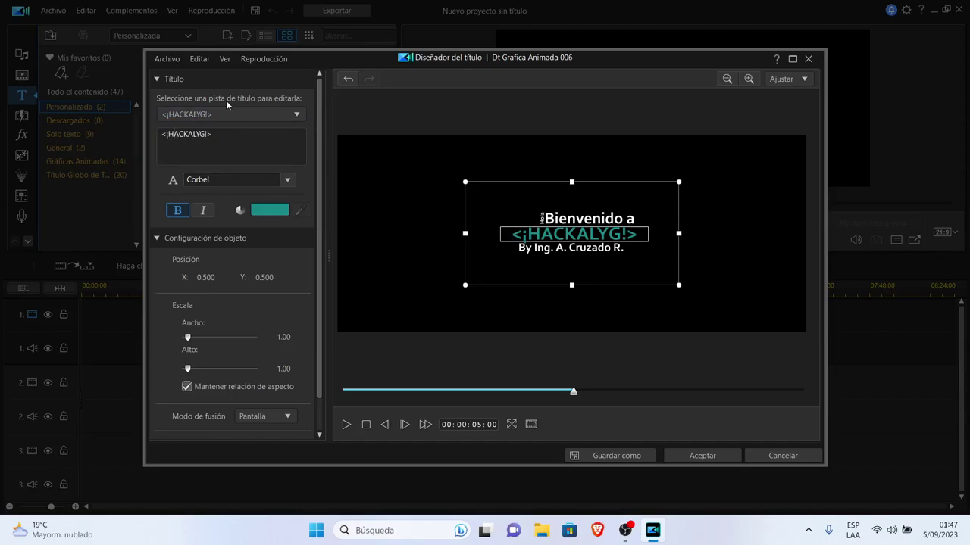
key("Delete")
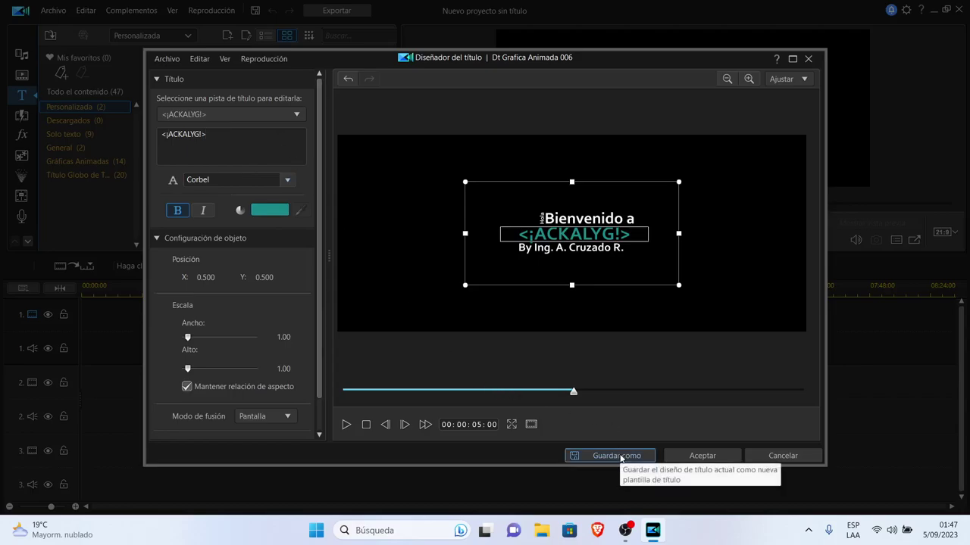
left_click(704, 456)
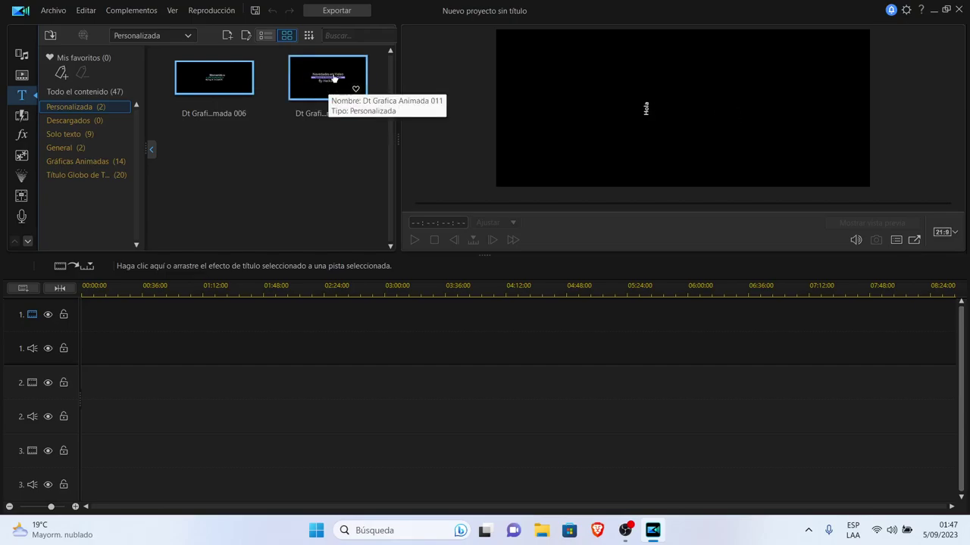
left_click(334, 78)
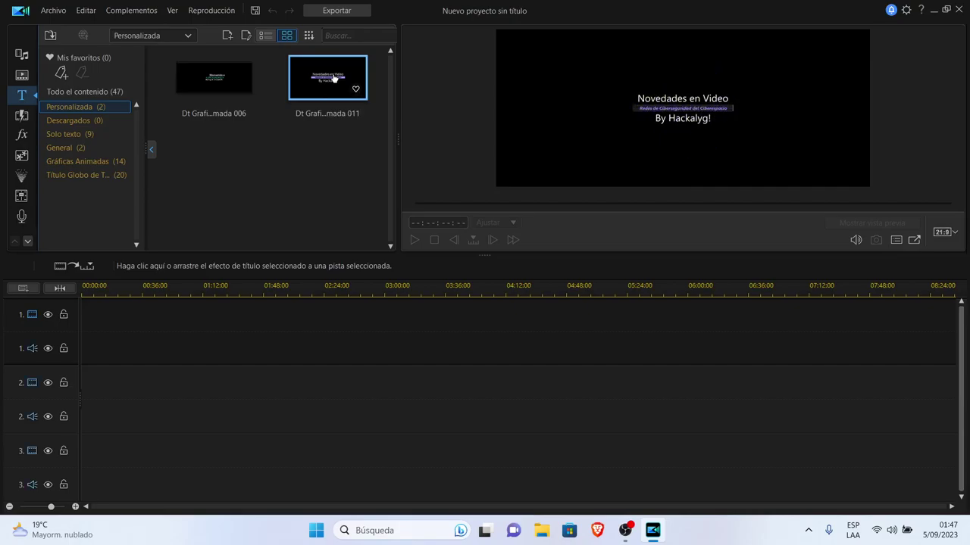
left_click(216, 81)
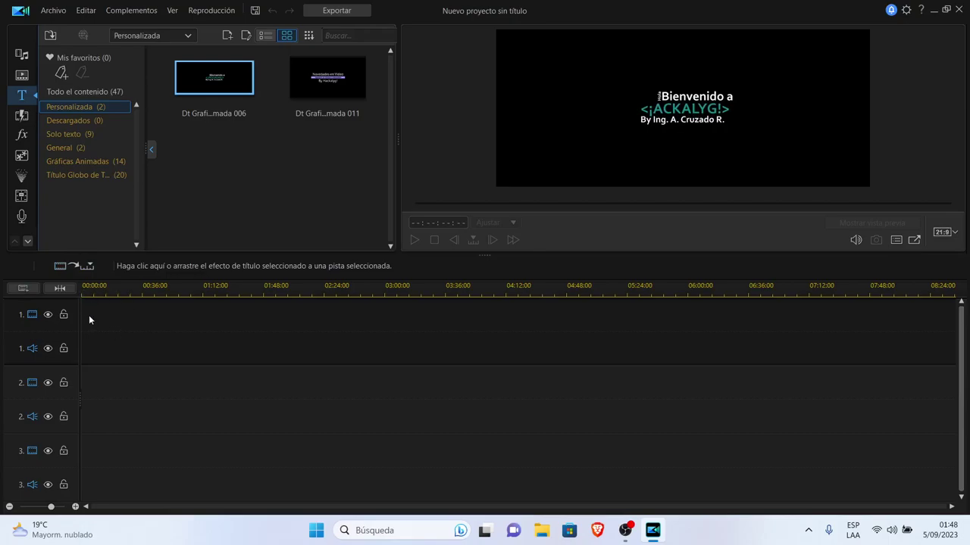
left_click(75, 266)
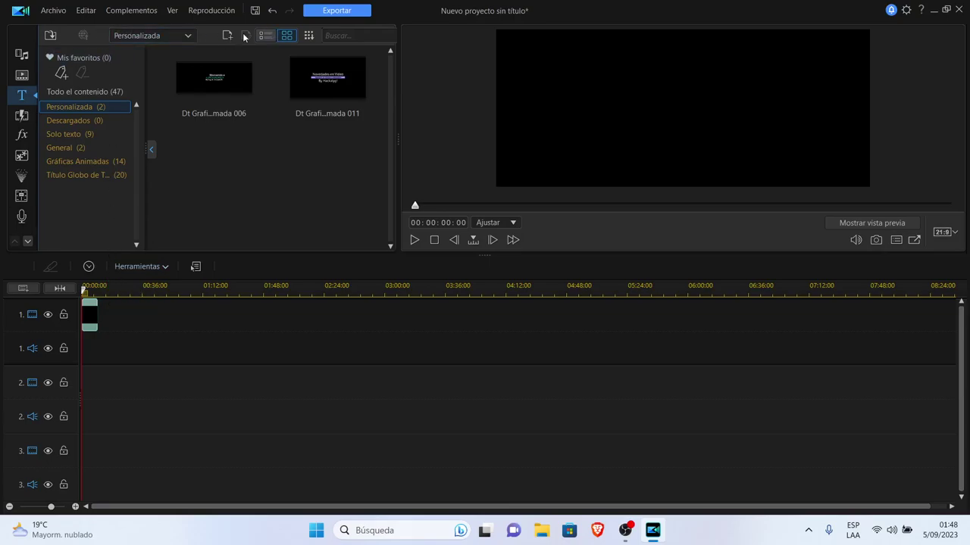
left_click(268, 14)
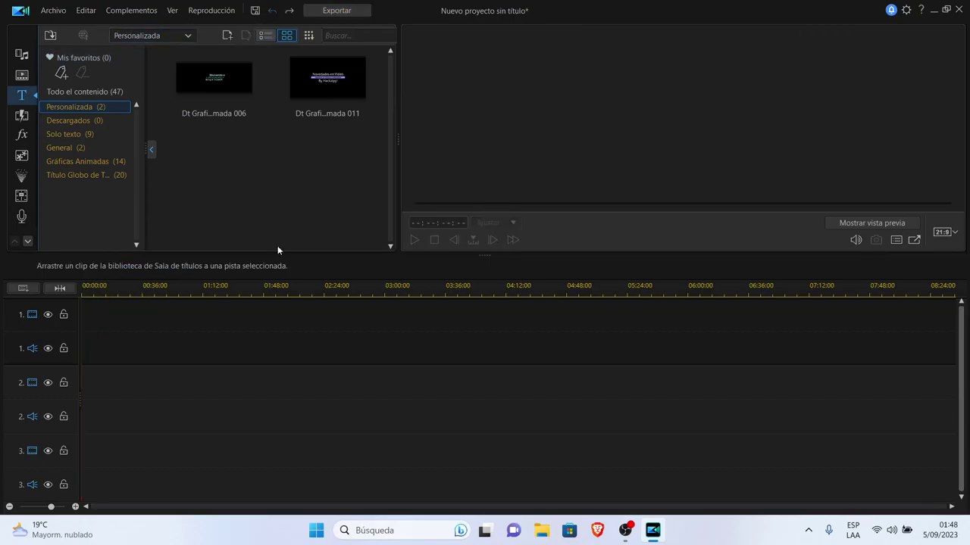
Step: Add the Dt Grafica Animada 011 title to video track 1, and insert Dt Grafica Animada 006 at the start, moving all clips
left_click(345, 85)
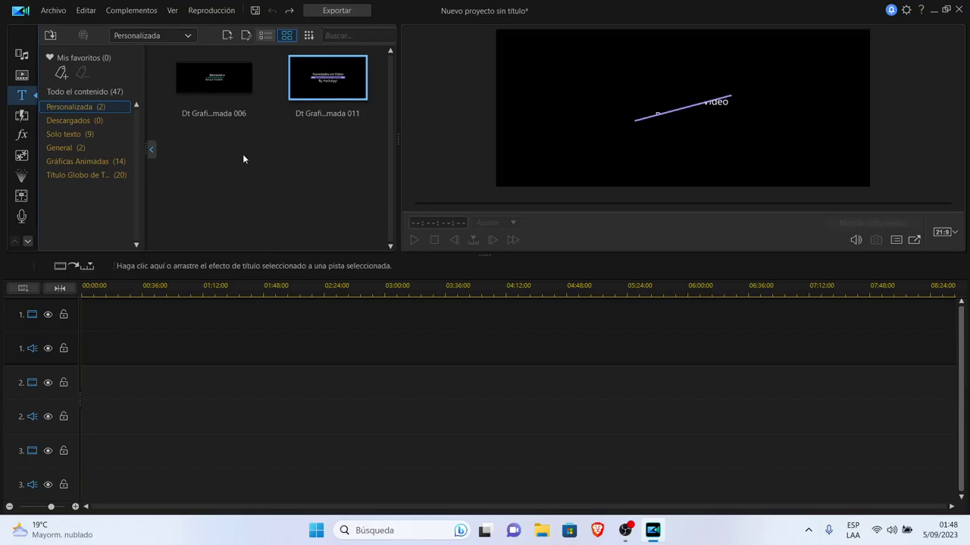
left_click(69, 265)
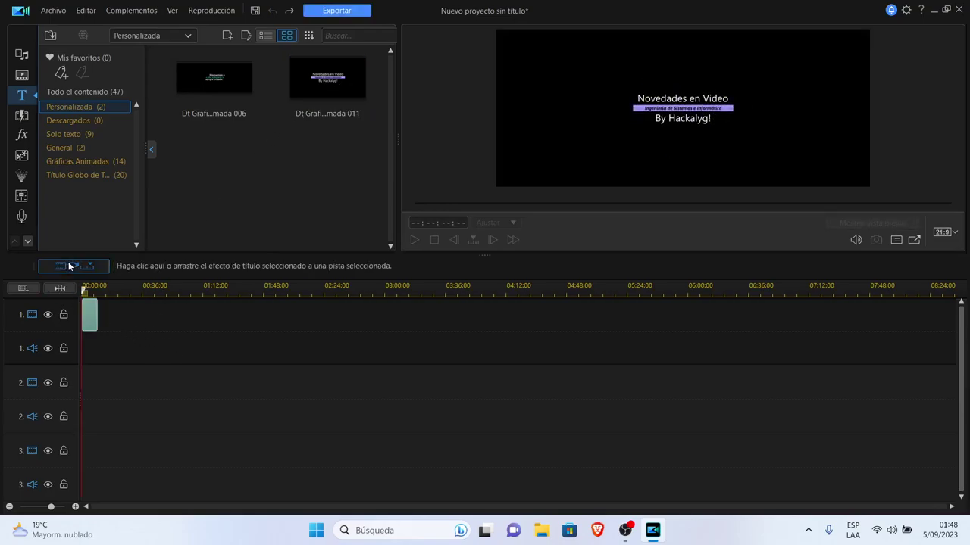
left_click(239, 81)
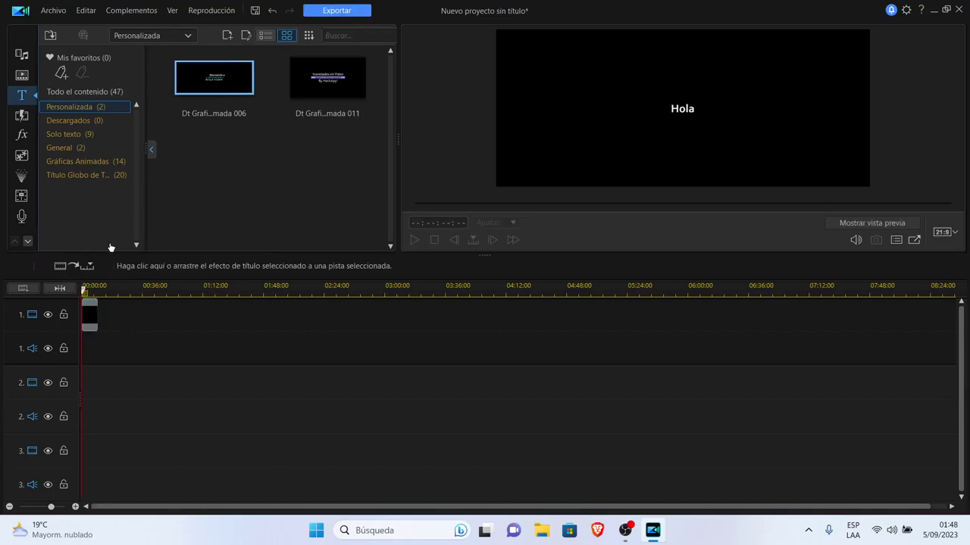
left_click(68, 266)
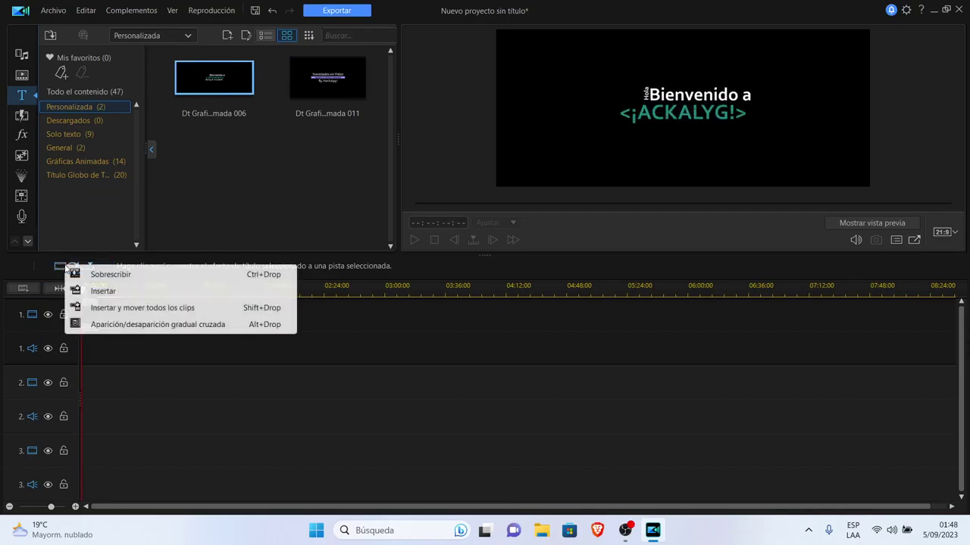
left_click(153, 309)
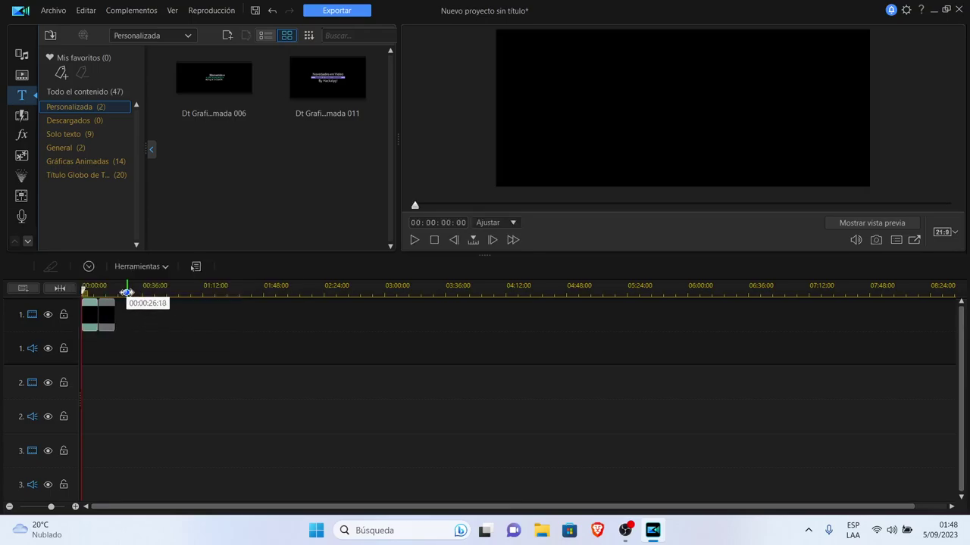
left_click(121, 287)
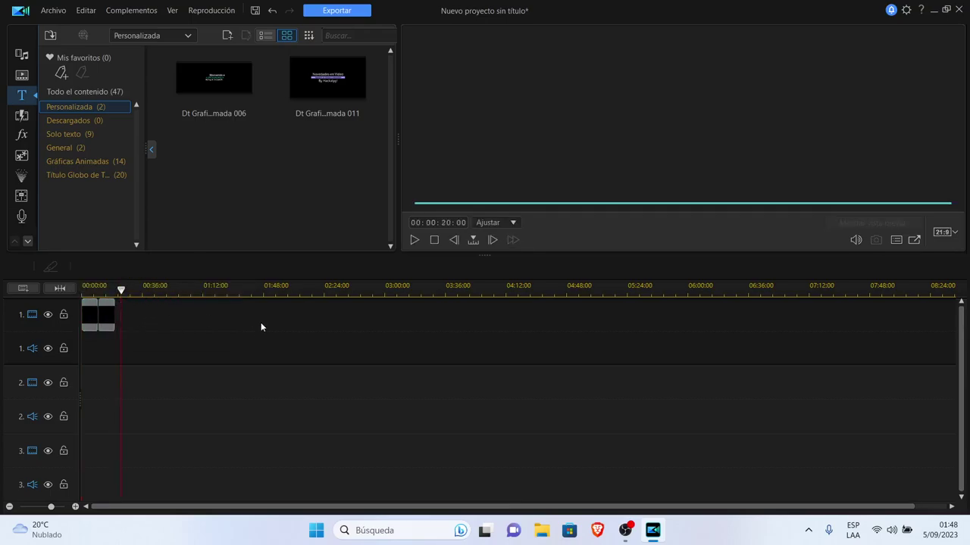
left_click(21, 54)
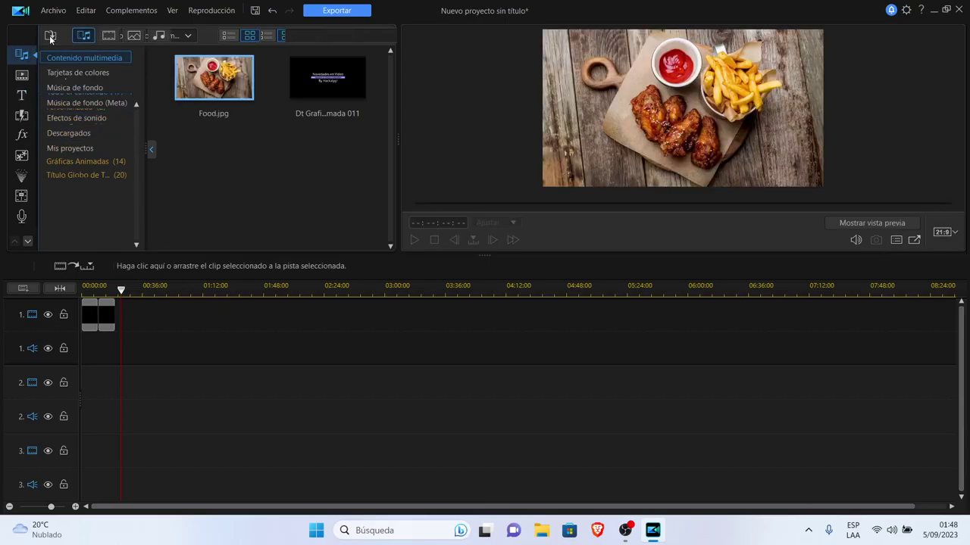
left_click(51, 36)
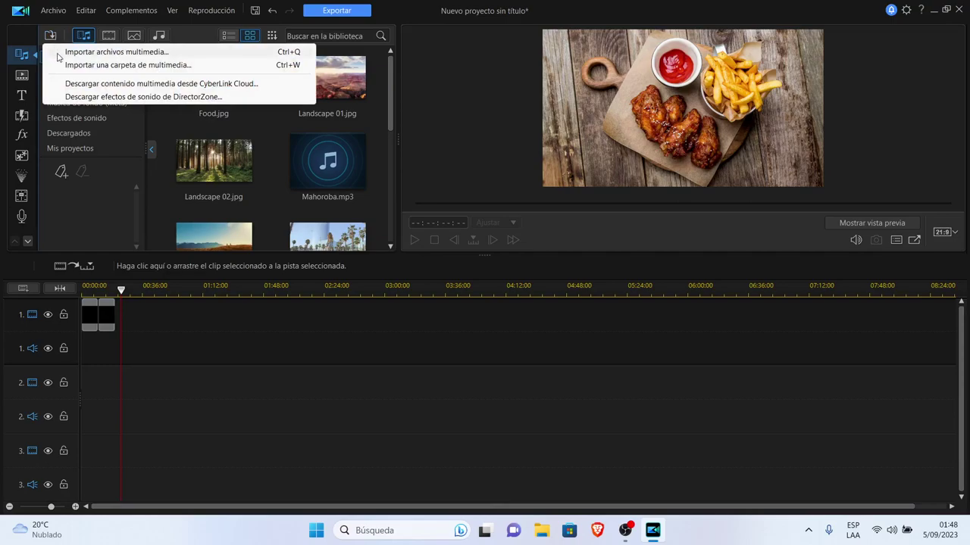
left_click(59, 53)
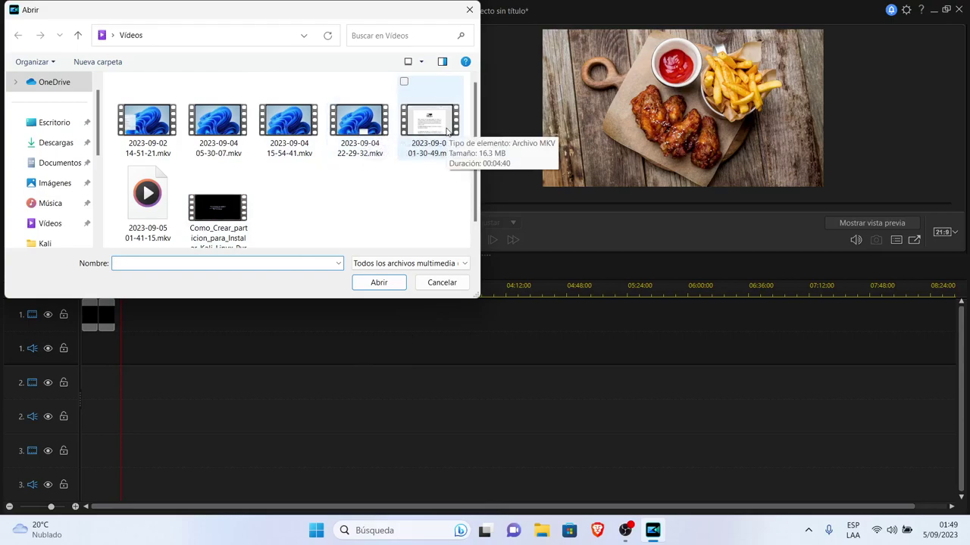
left_click(372, 141)
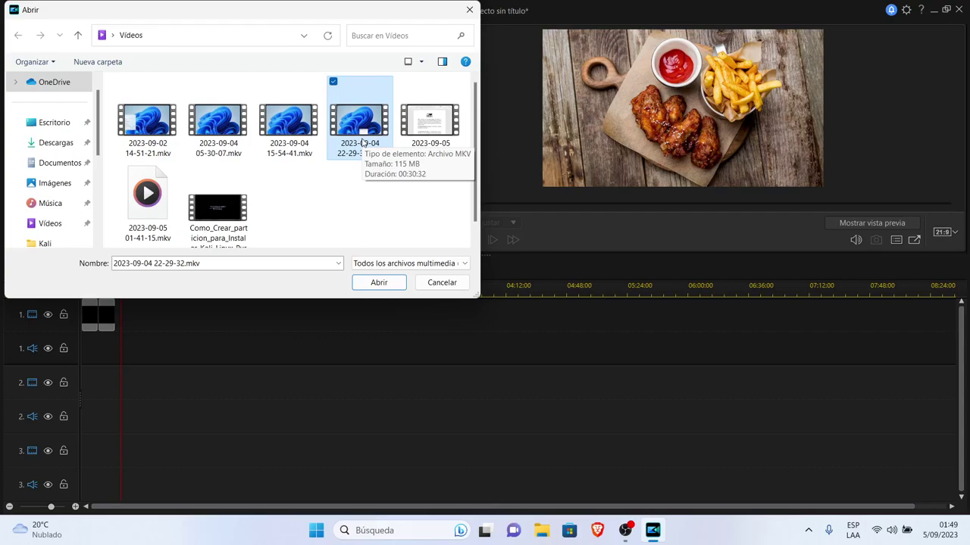
left_click(367, 282)
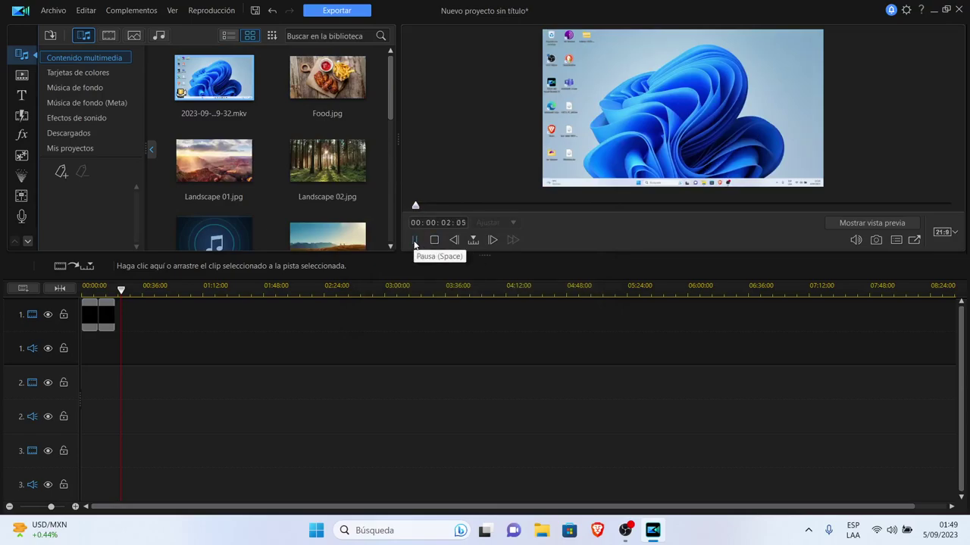
left_click(414, 241)
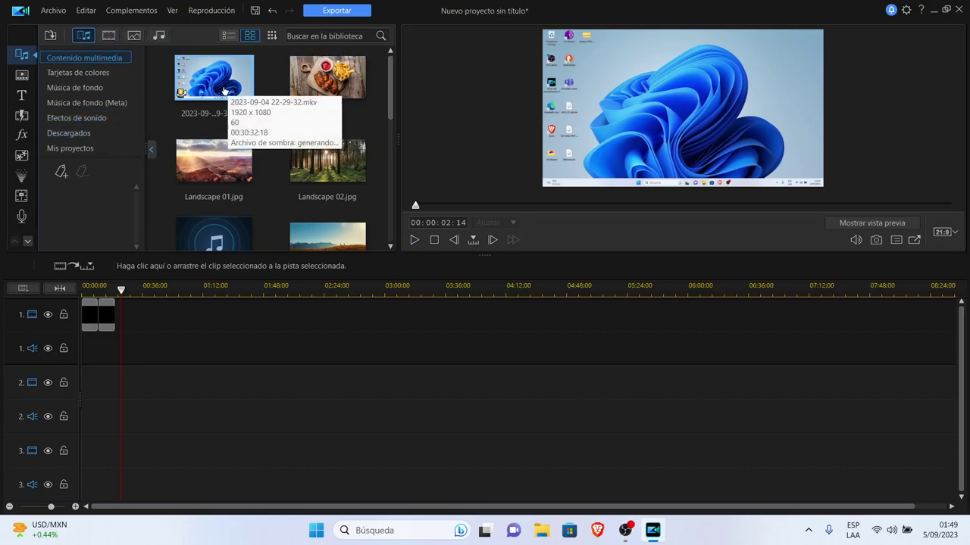
left_click_drag(415, 206, 418, 228)
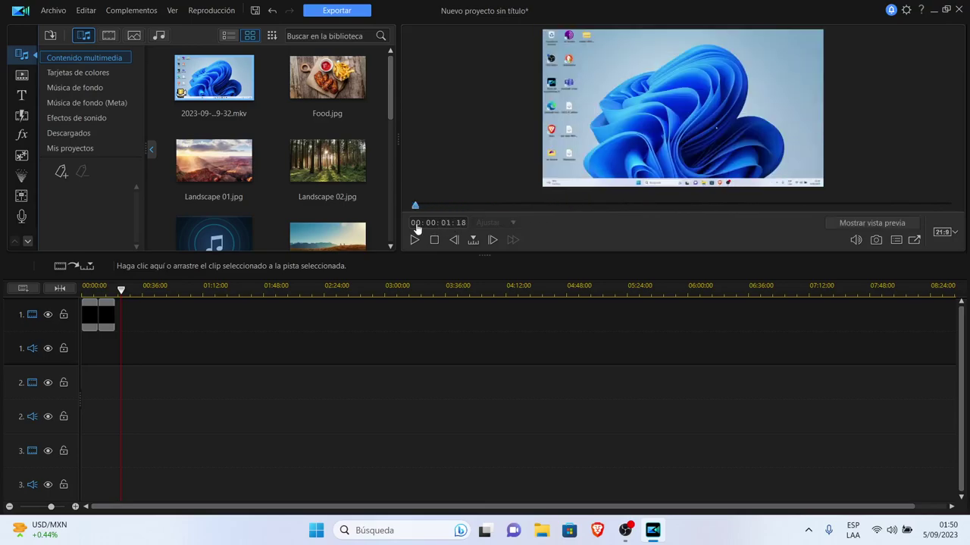
left_click(50, 35)
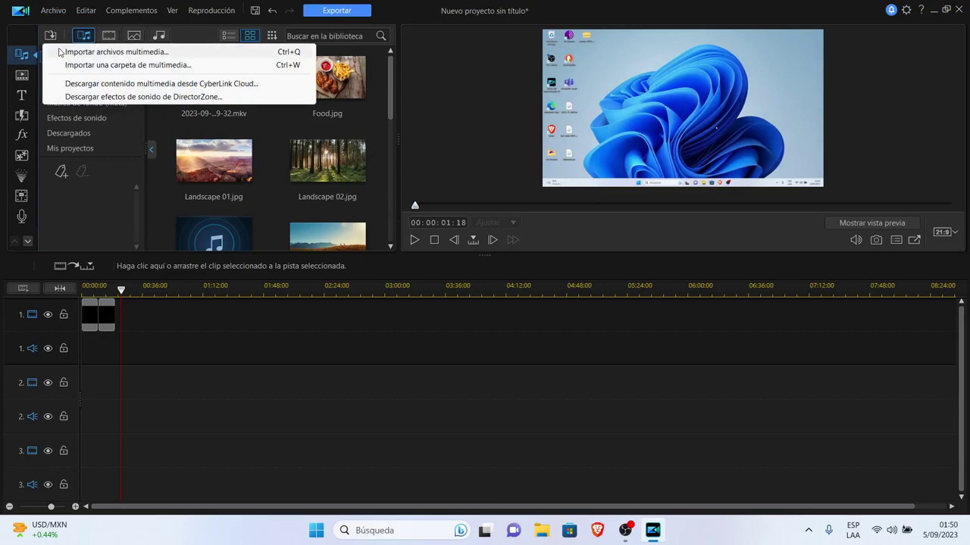
left_click(79, 53)
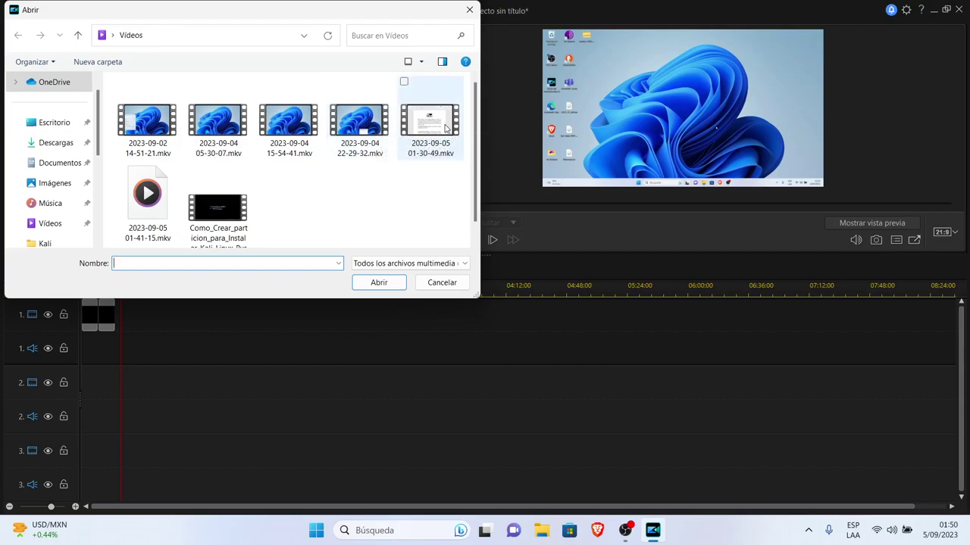
left_click(443, 129)
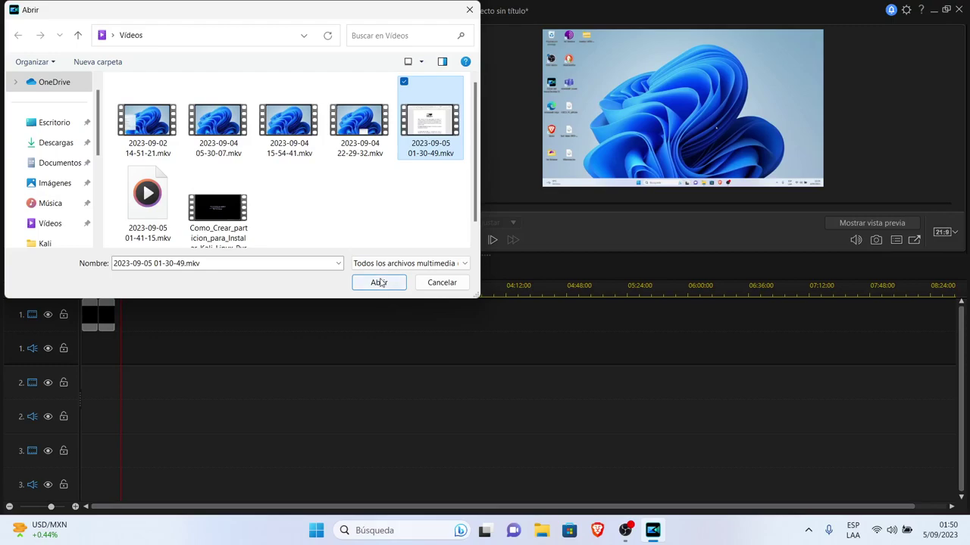
left_click(379, 280)
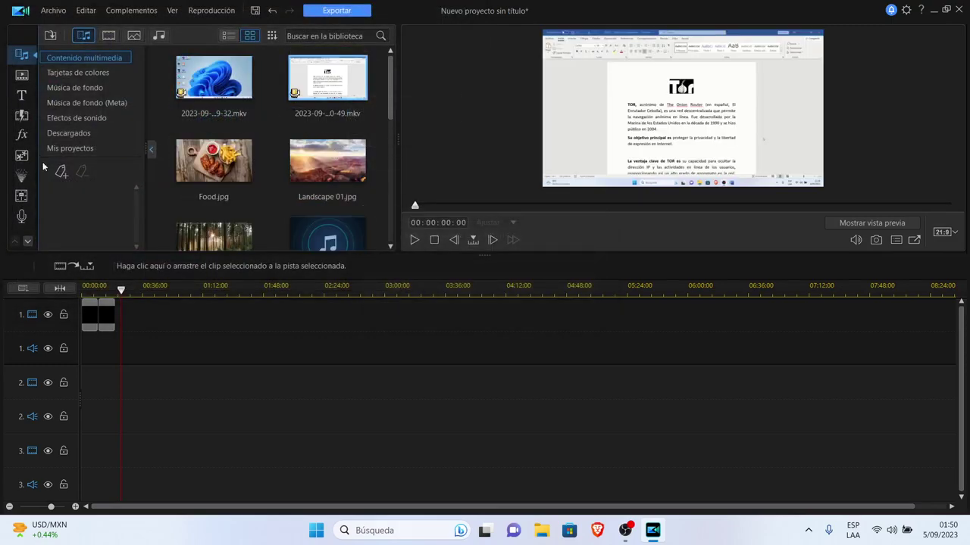
left_click_drag(338, 82, 116, 322)
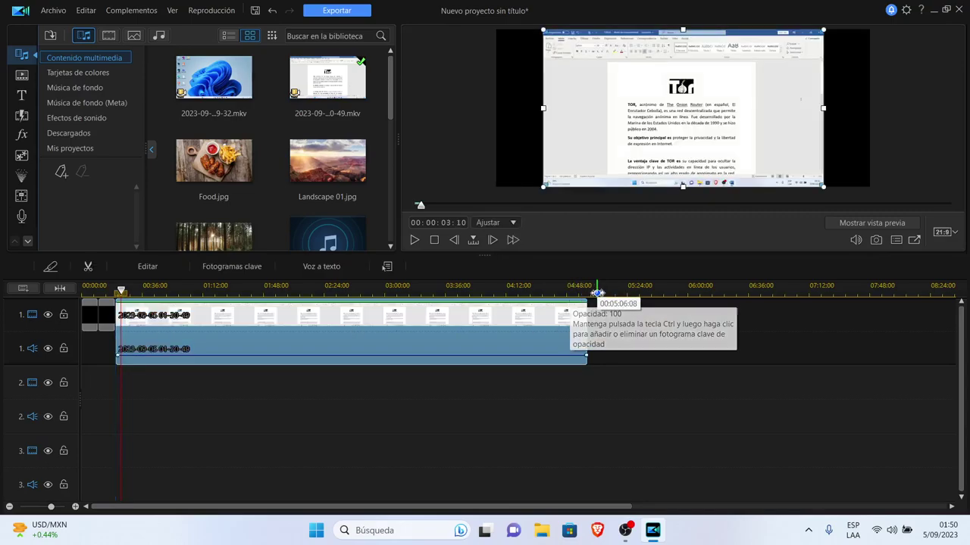
left_click(592, 304)
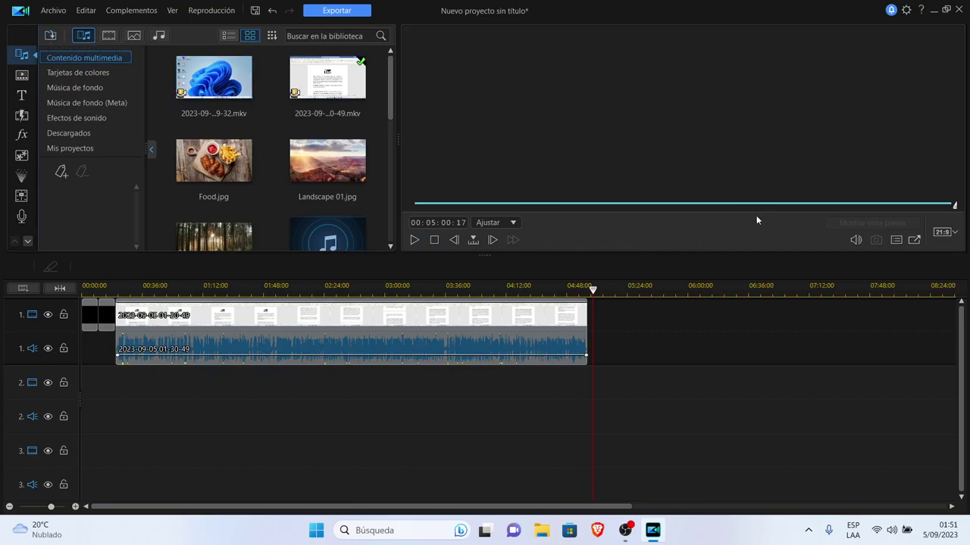
left_click(432, 240)
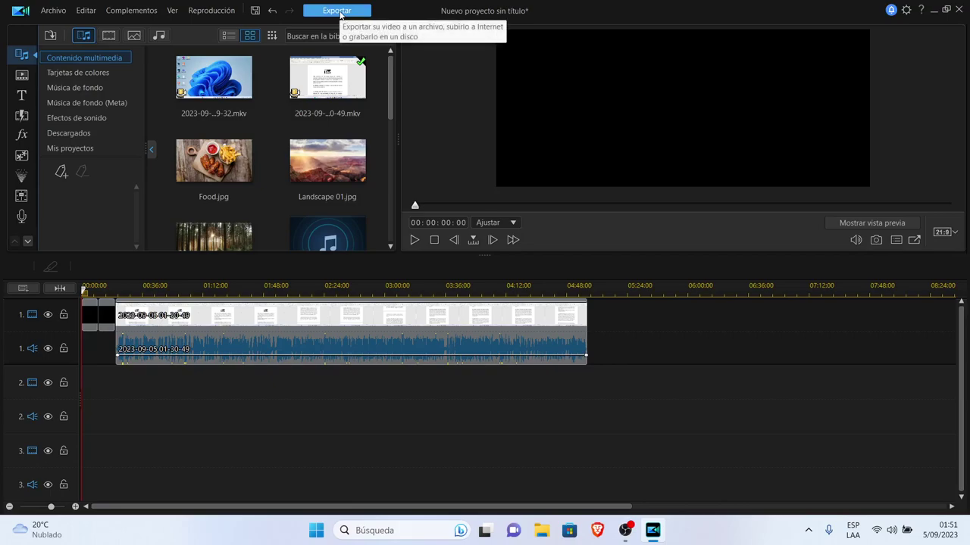
Step: Open the project's export settings and choose the Vídeos folder as the location for the output file
left_click(338, 10)
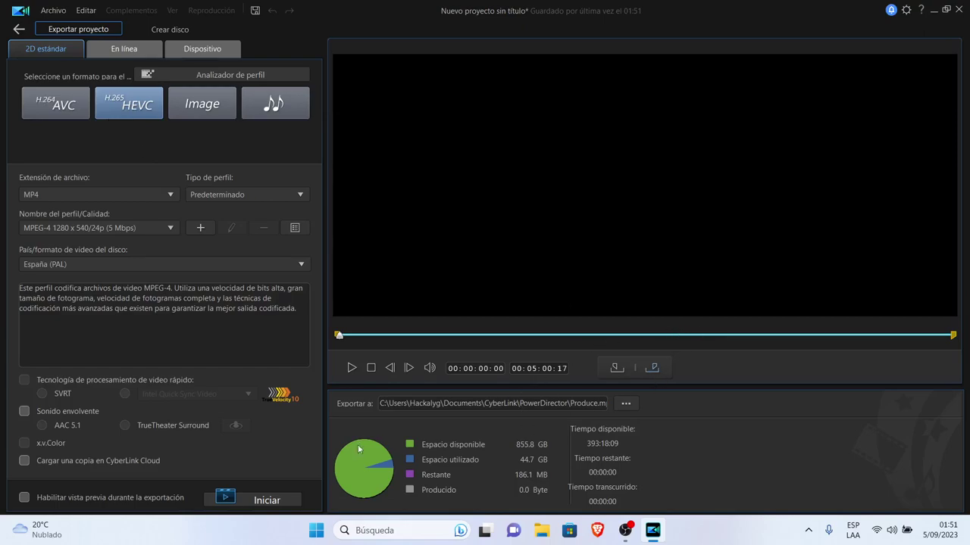
left_click(626, 404)
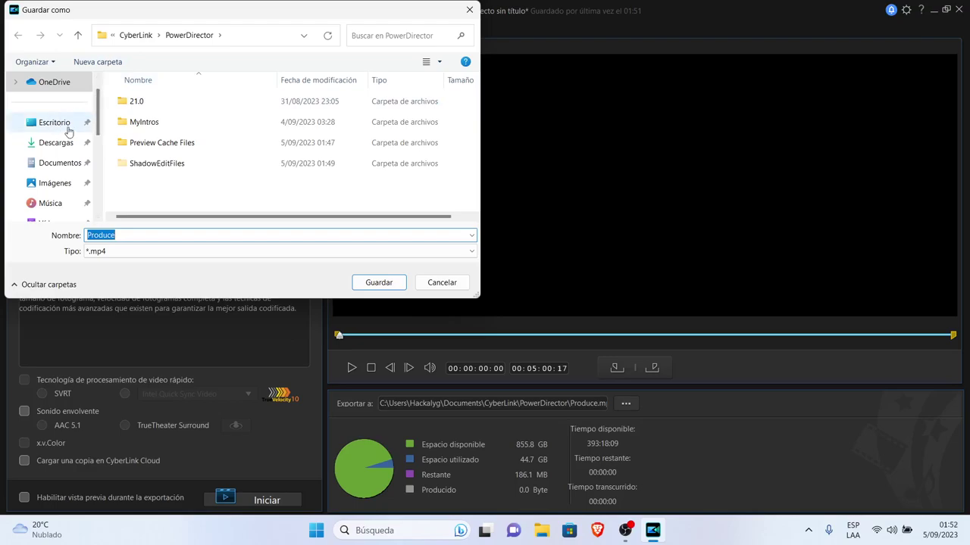
left_click_drag(97, 119, 98, 154)
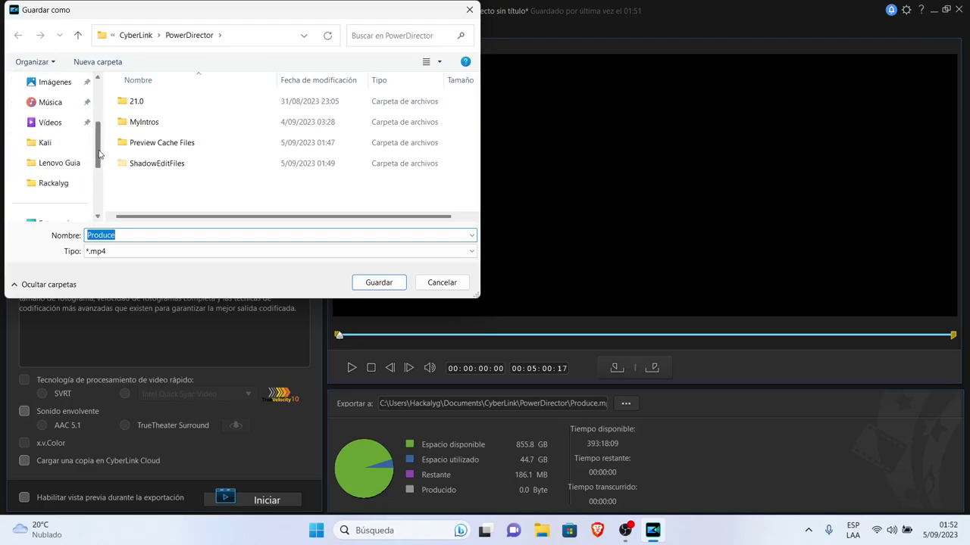
left_click(51, 124)
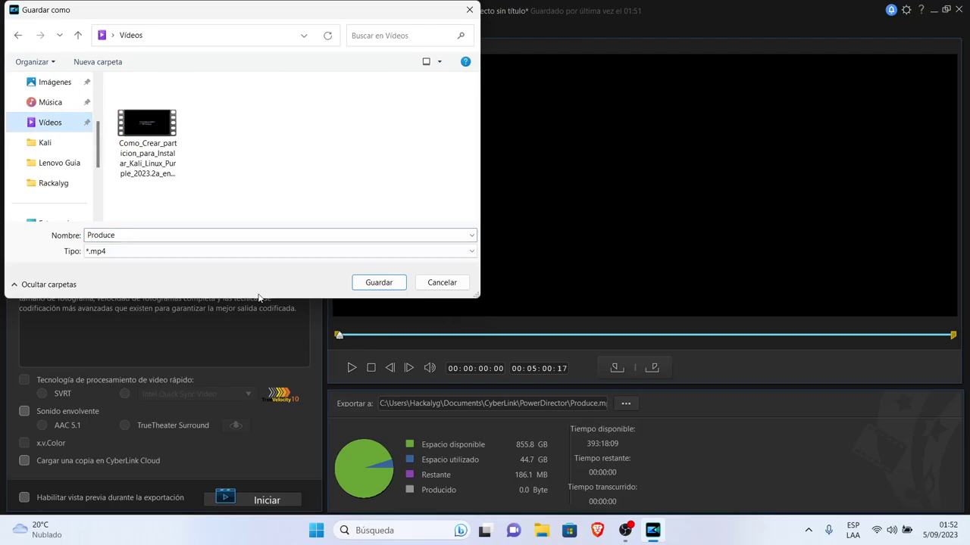
Step: Clear the default name from the output file's name field
left_click(231, 235)
left_click(226, 240)
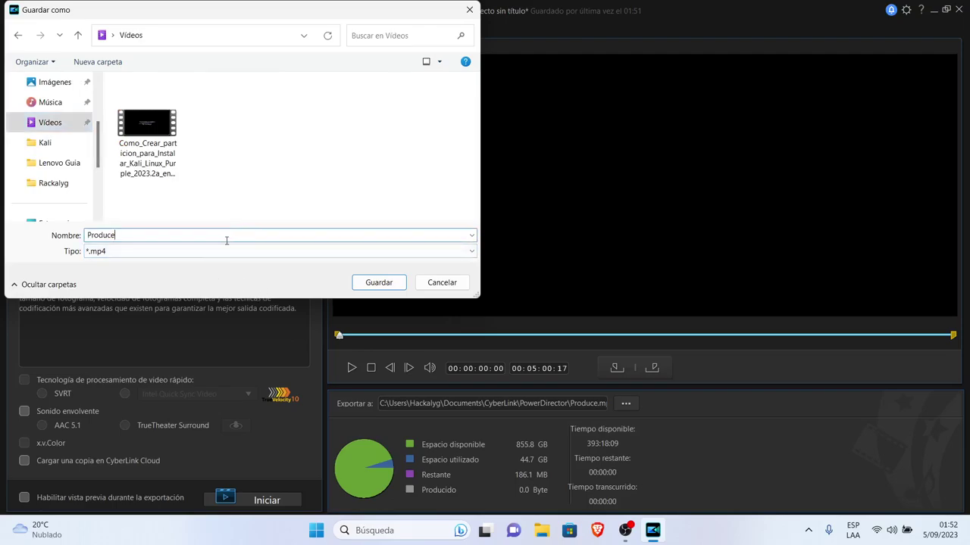
key("BackSpace")
key("BackSpace")
key("BackSpace")
key("BackSpace")
key("BackSpace")
key("BackSpace")
key("BackSpace")
type("COMO")
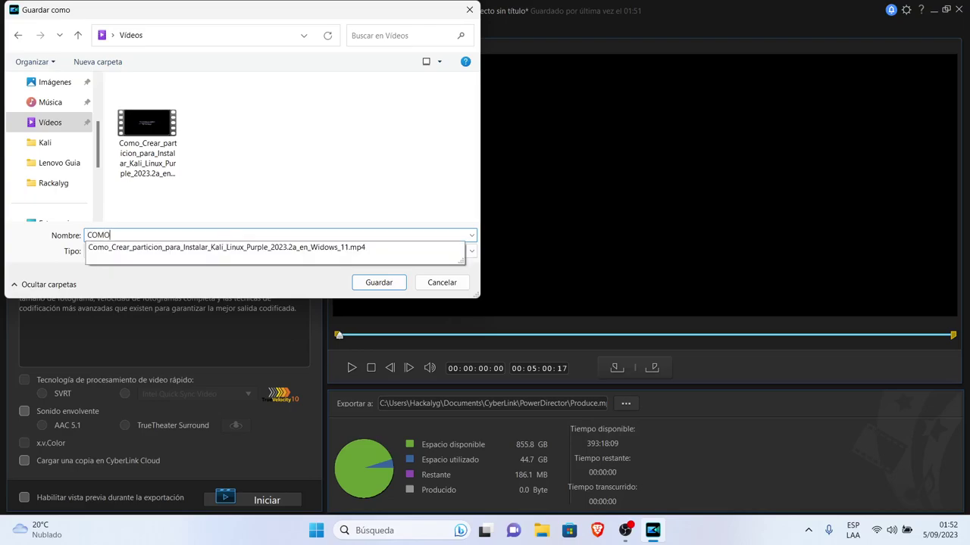
key("BackSpace")
key("BackSpace")
key("BackSpace")
key("BackSpace")
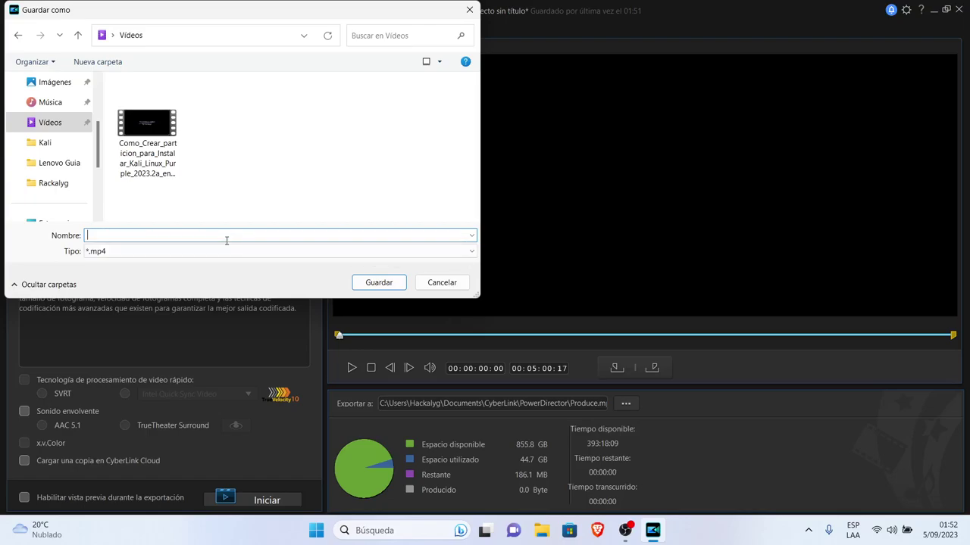
type("como")
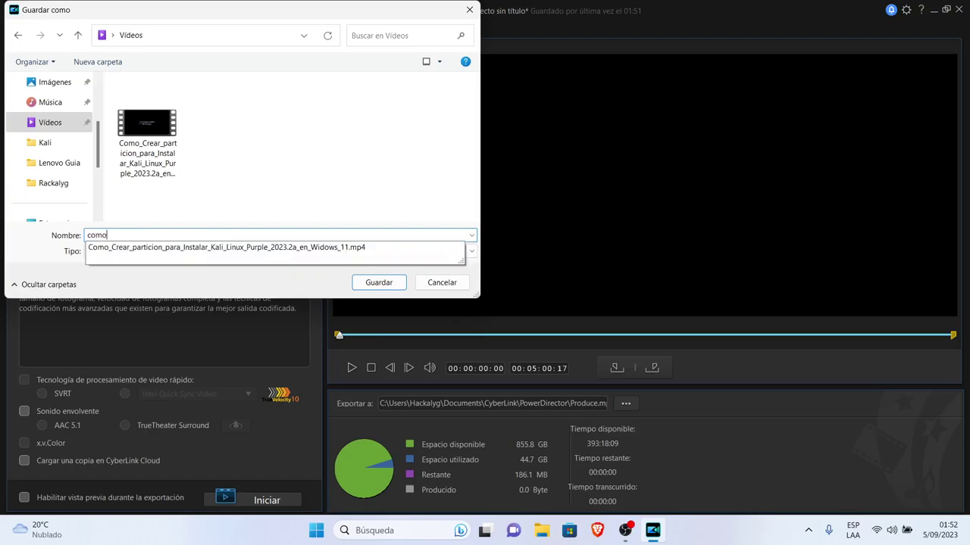
key("BackSpace")
key("BackSpace")
key("BackSpace")
key("BackSpace")
Step: Name the output file "Como edictar grafica animada en PowerDirector21" and save it as the MP4 export destination
type("Como crear")
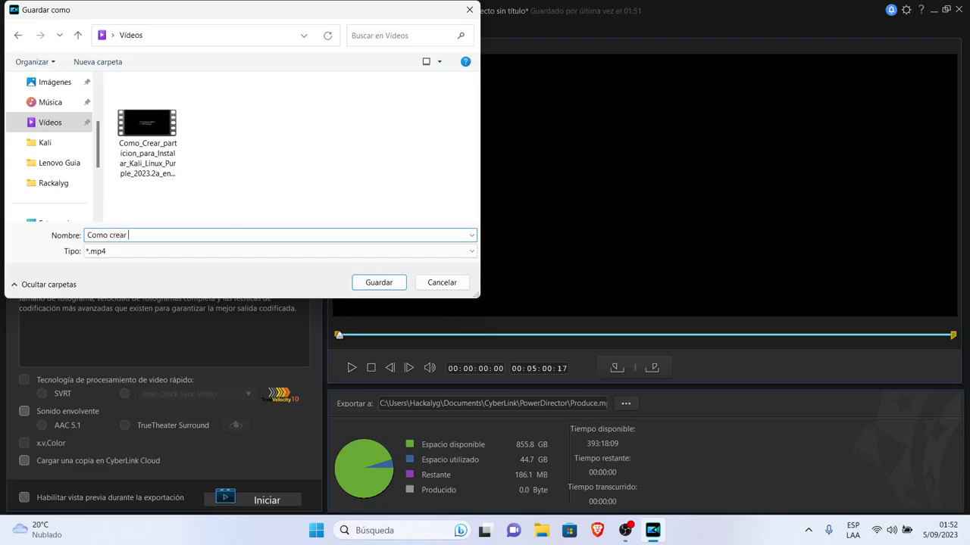
key("BackSpace")
key("BackSpace")
key("BackSpace")
key("BackSpace")
key("BackSpace")
key("BackSpace")
type("edictar grafica animada en Power")
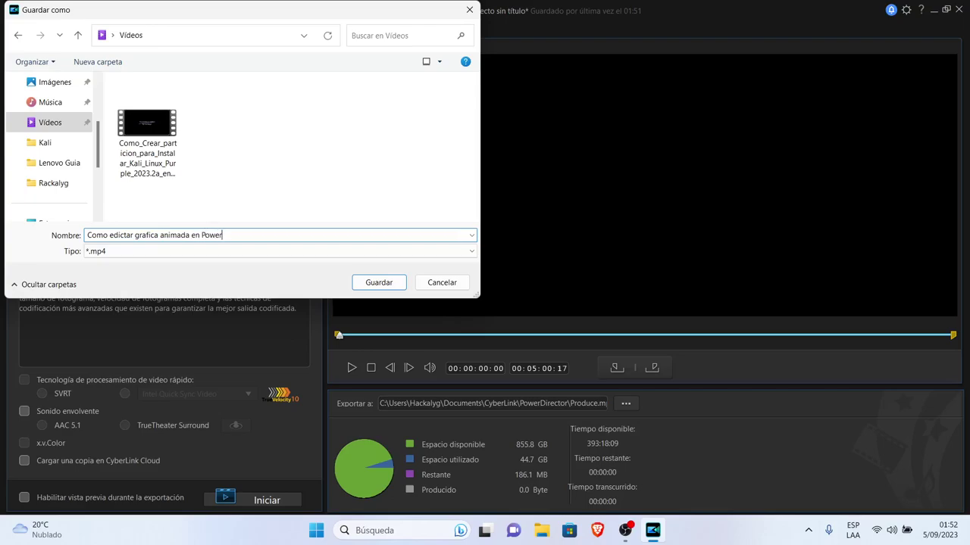
type("Director 21")
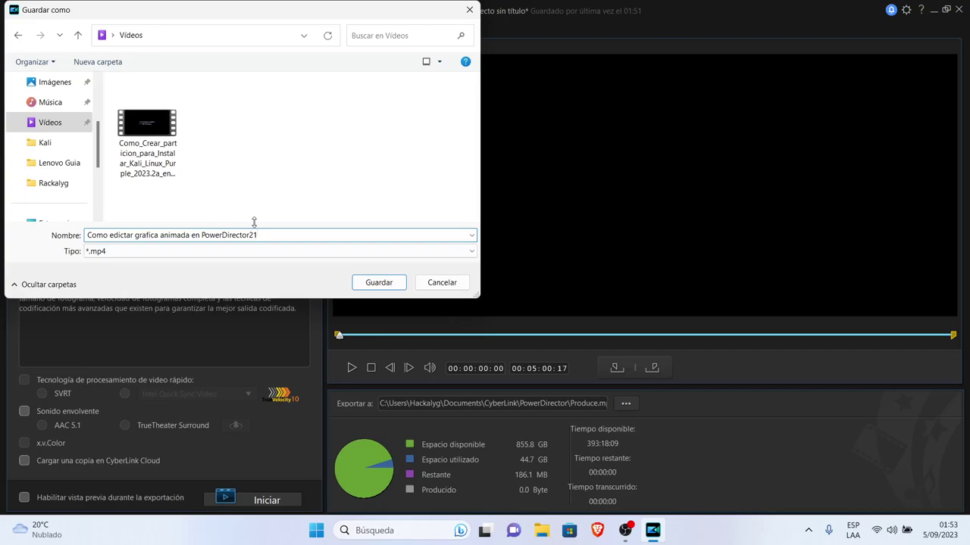
left_click(378, 284)
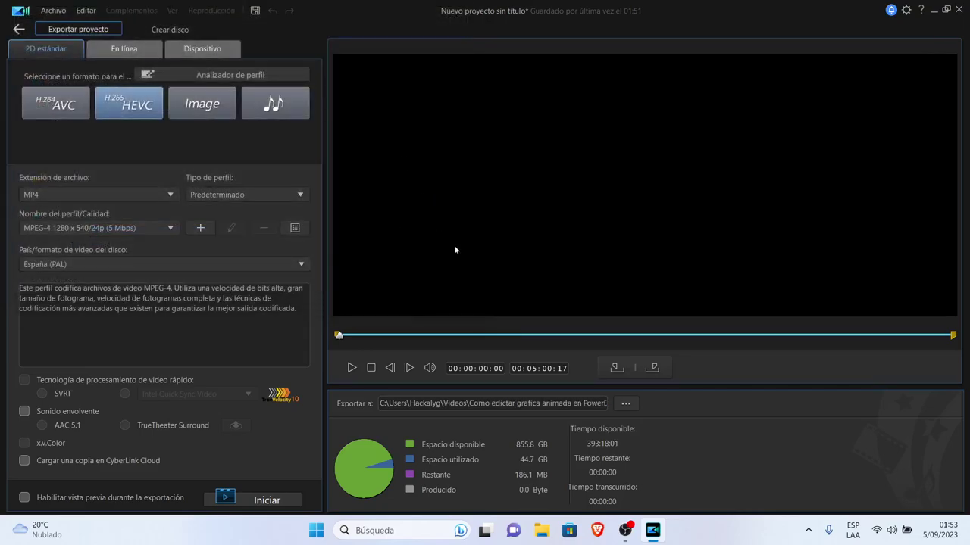
Step: Export the project as an H.265 HEVC MP4 and go back to the editing page when rendering ends
left_click(257, 501)
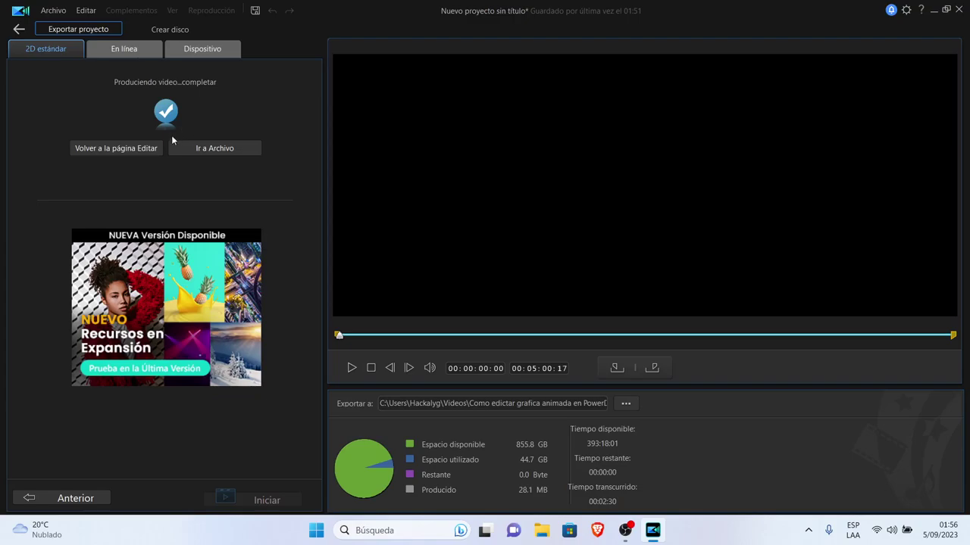
left_click(121, 150)
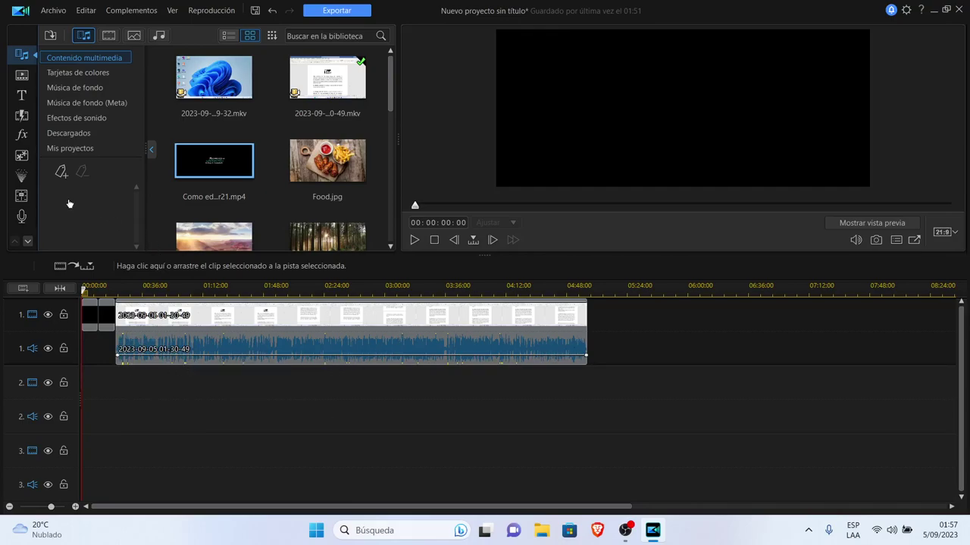
left_click(22, 95)
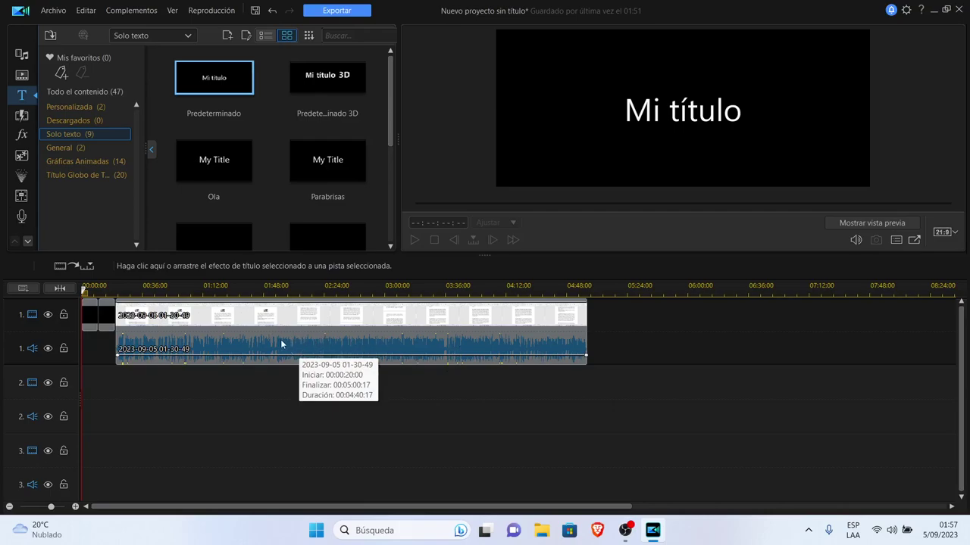
left_click(17, 56)
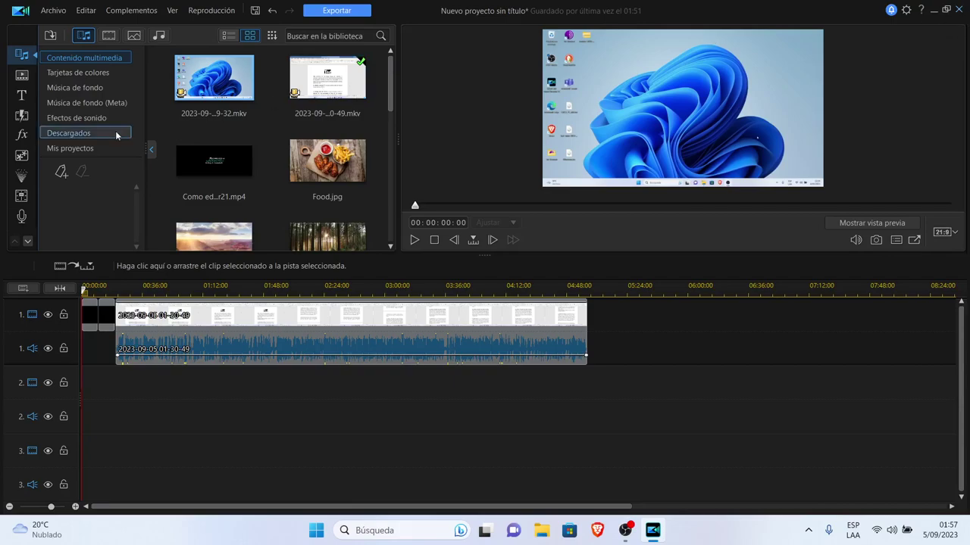
left_click(54, 10)
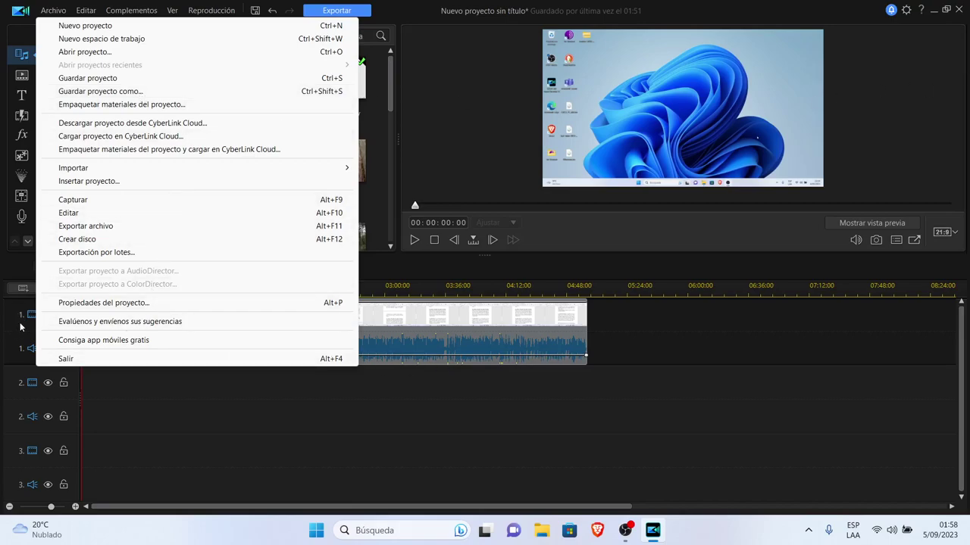
left_click(492, 330)
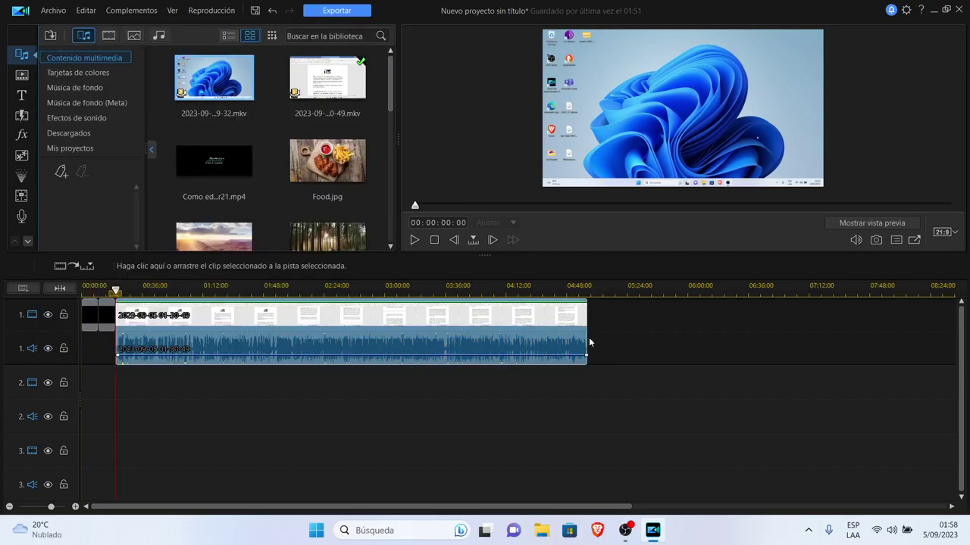
left_click(491, 330)
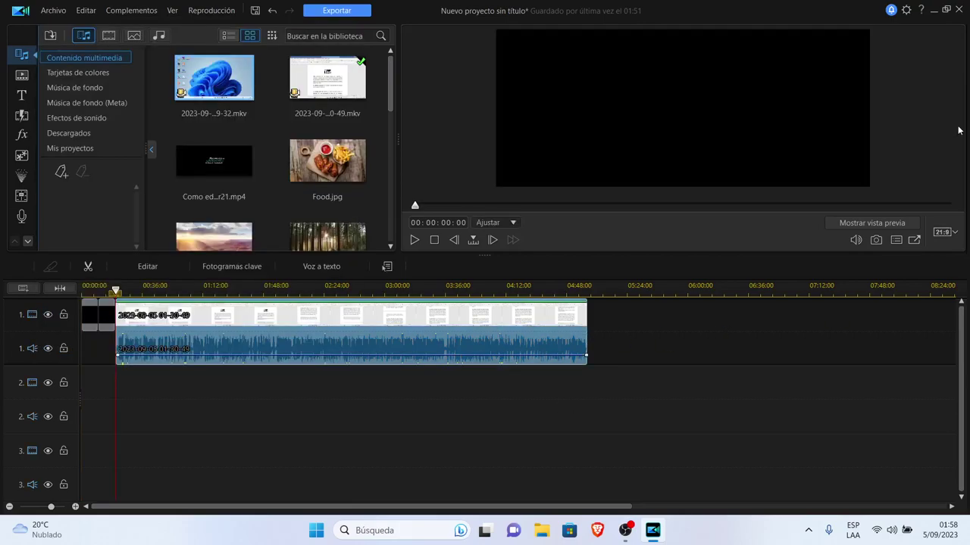
left_click(961, 12)
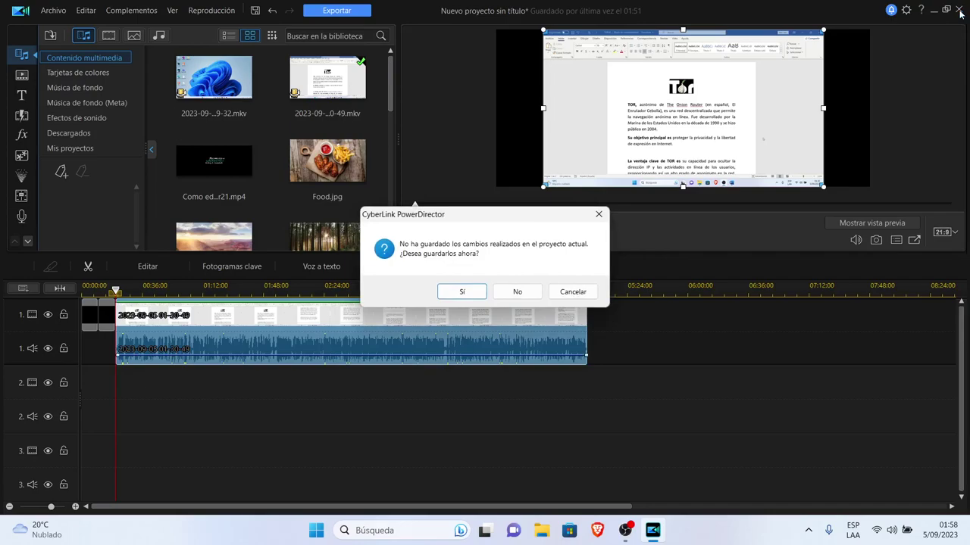
left_click(461, 292)
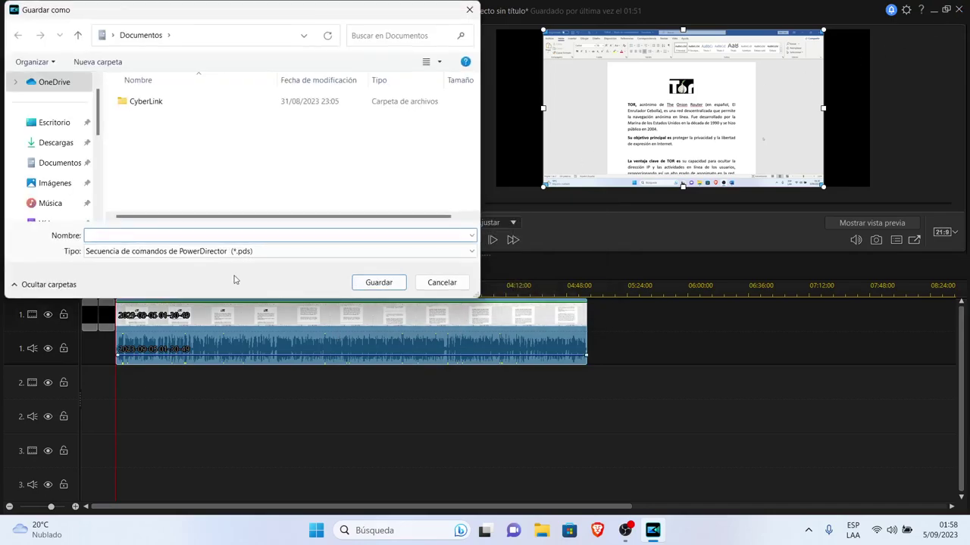
left_click(443, 283)
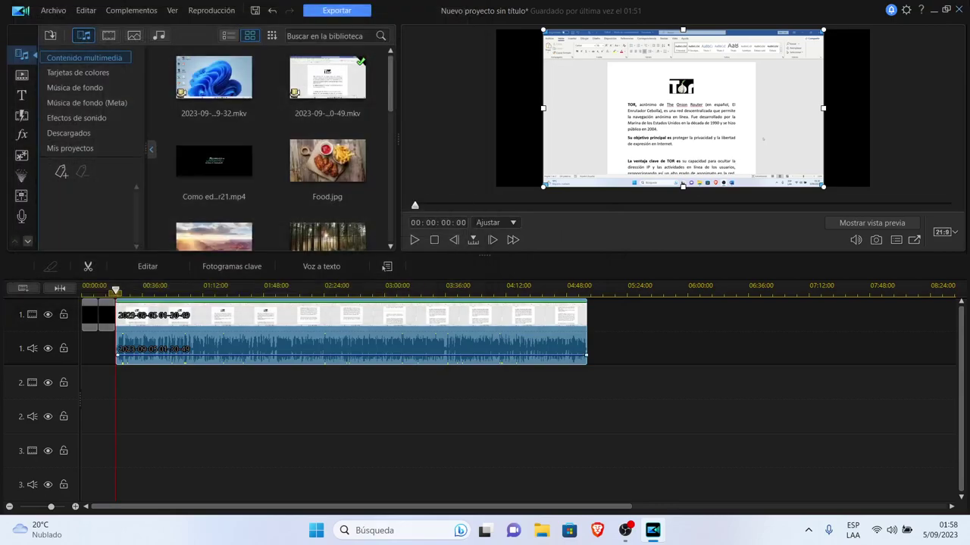
Step: Close the video editor without saving the changes to the current project
left_click(964, 10)
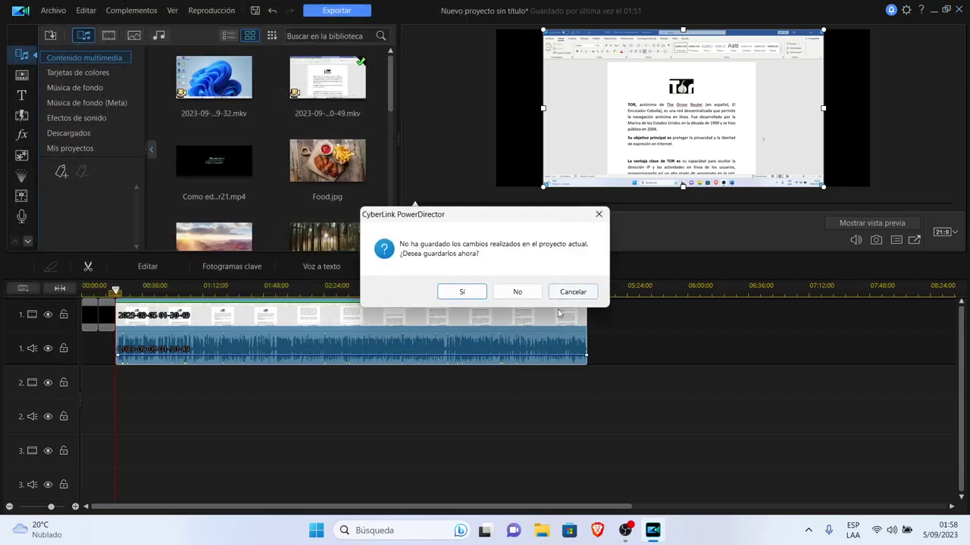
left_click(521, 295)
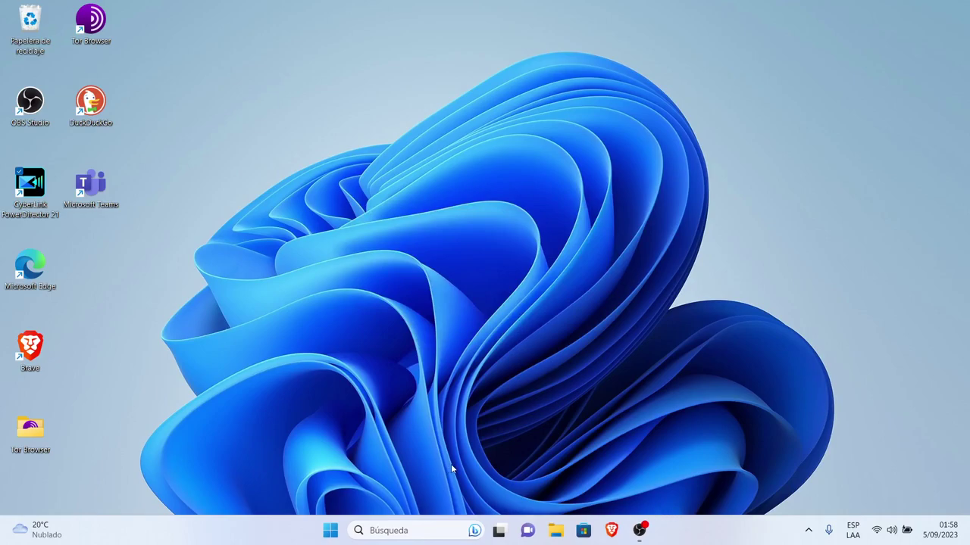
Step: Switch to File Explorer, play the opening of "Como edictar grafica animada en PowerDirector21.mp4" from the Vídeos folder, and close the player
left_click(556, 533)
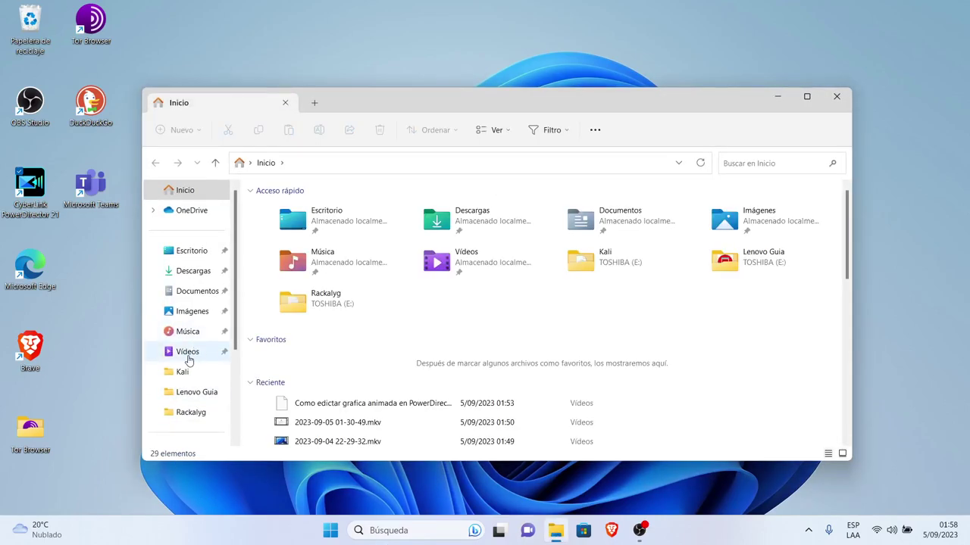
left_click(189, 359)
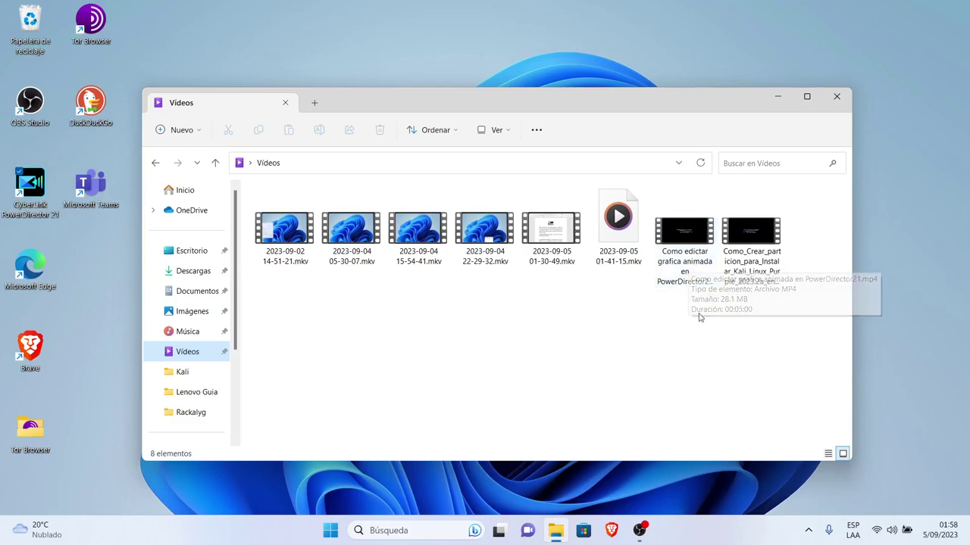
double_click(690, 247)
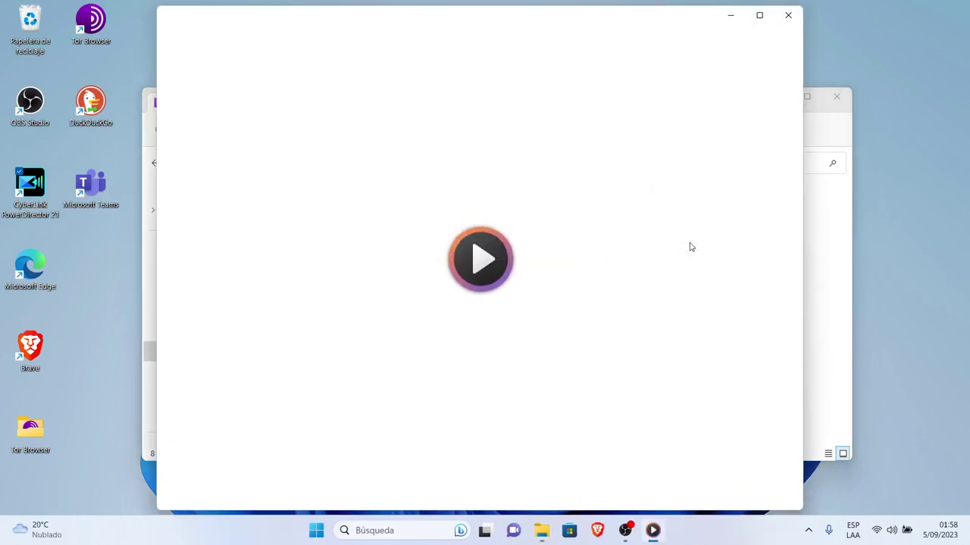
left_click(809, 119)
left_click(778, 96)
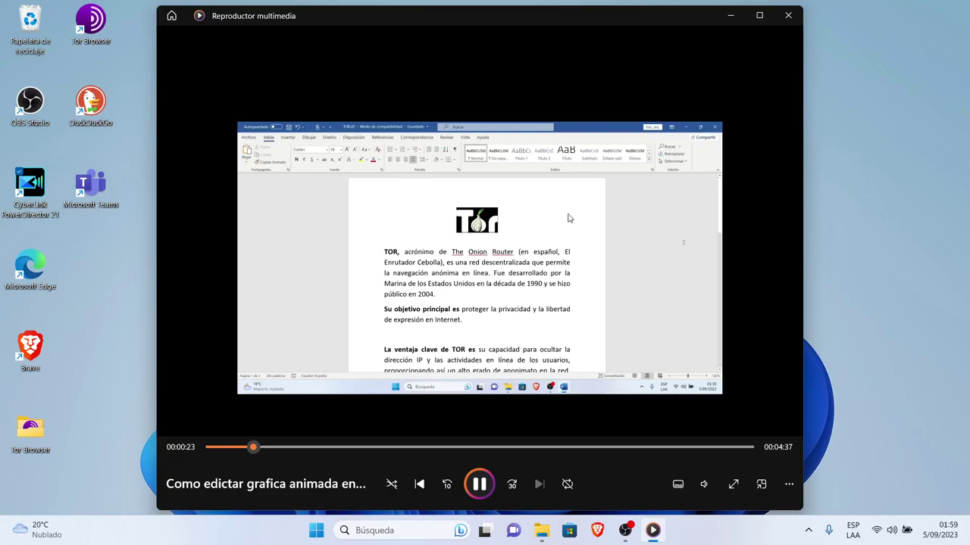
left_click(788, 15)
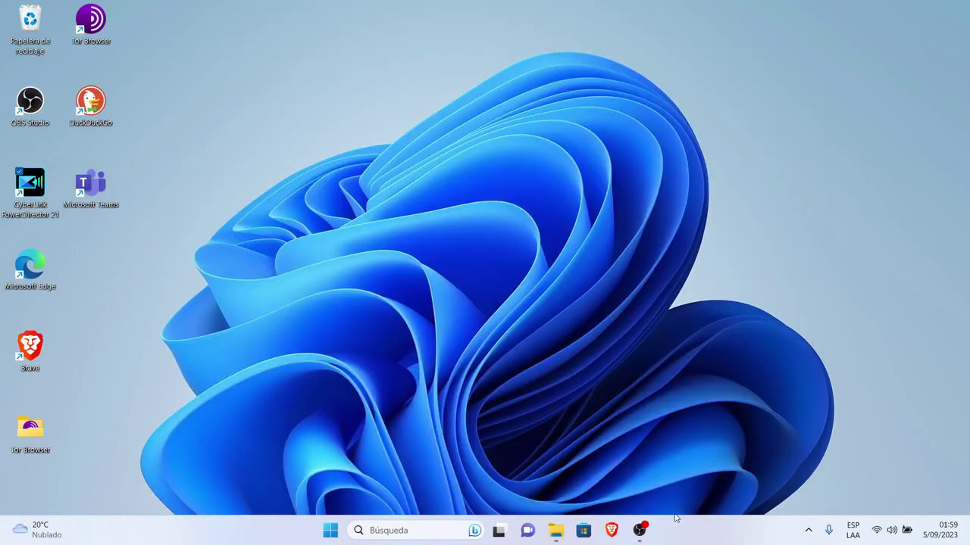
mouse_move(643, 537)
left_click(638, 531)
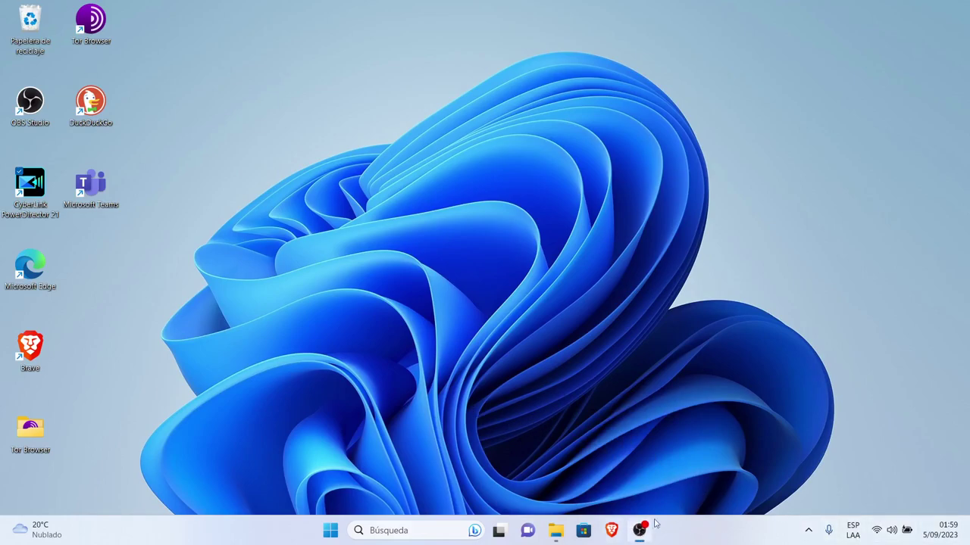